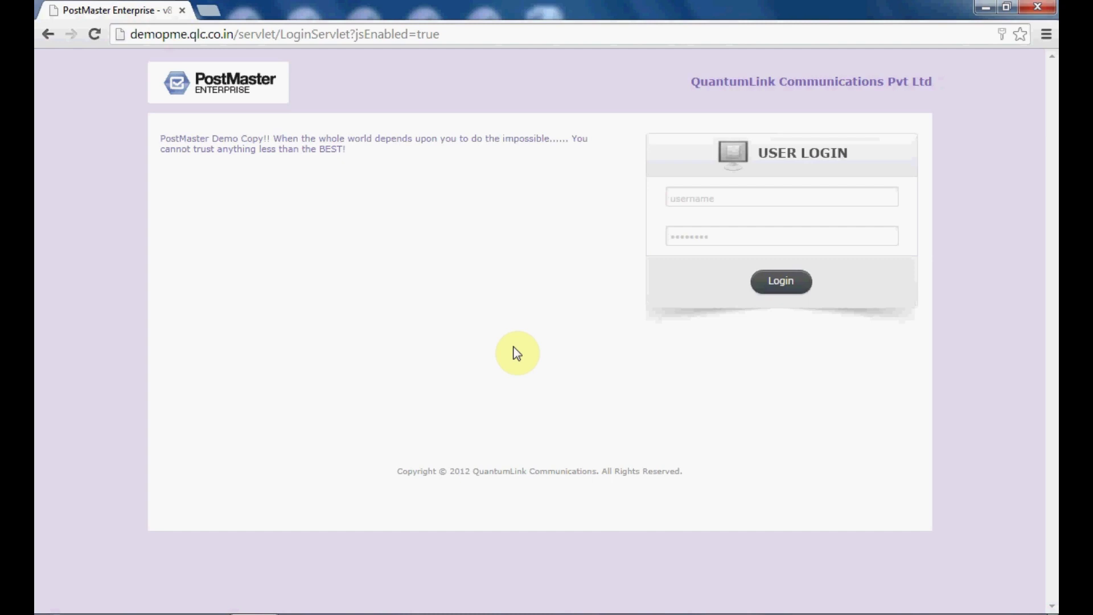
- Sign in to PostMaster Enterprise with the admin username and the account password
left_click(711, 194)
type("admin")
key("Tab")
type("adm")
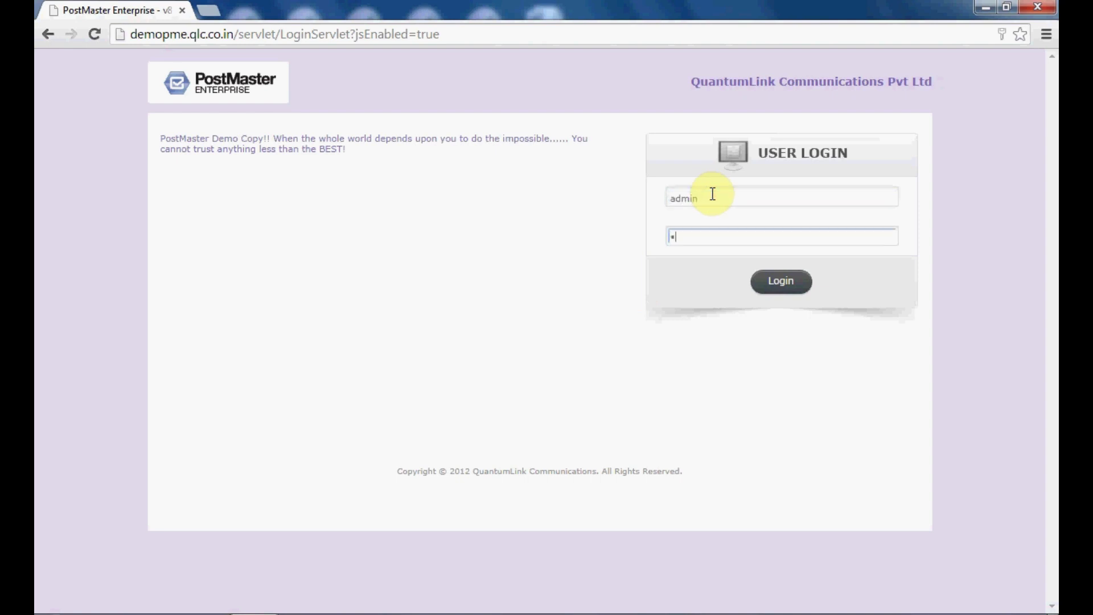
type("in12345")
left_click(778, 282)
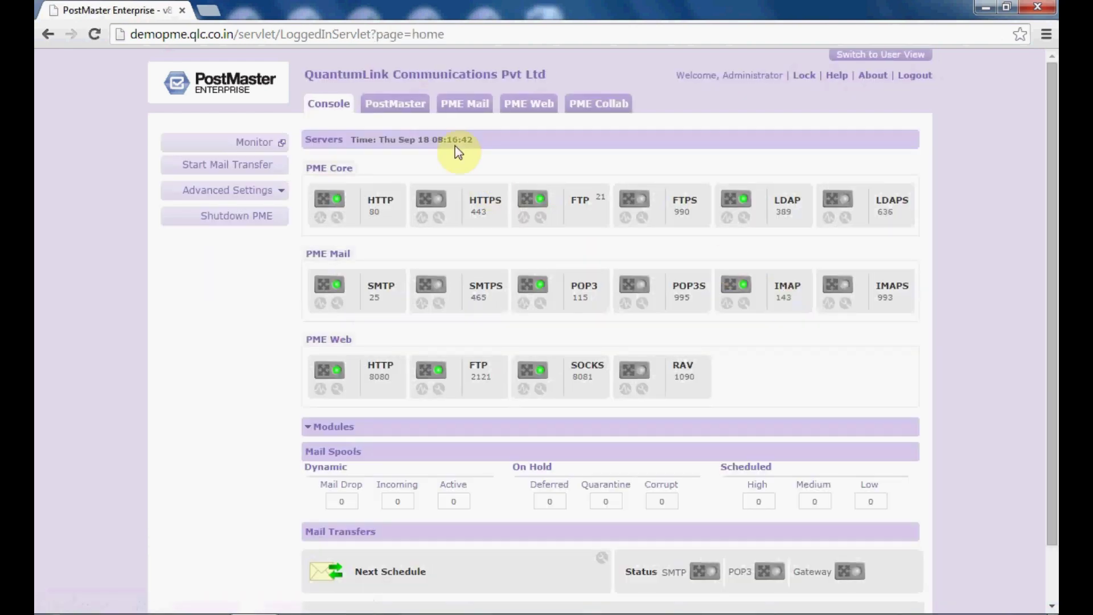
- Open the Global Archive settings under PME Mail > Archiving
left_click(458, 104)
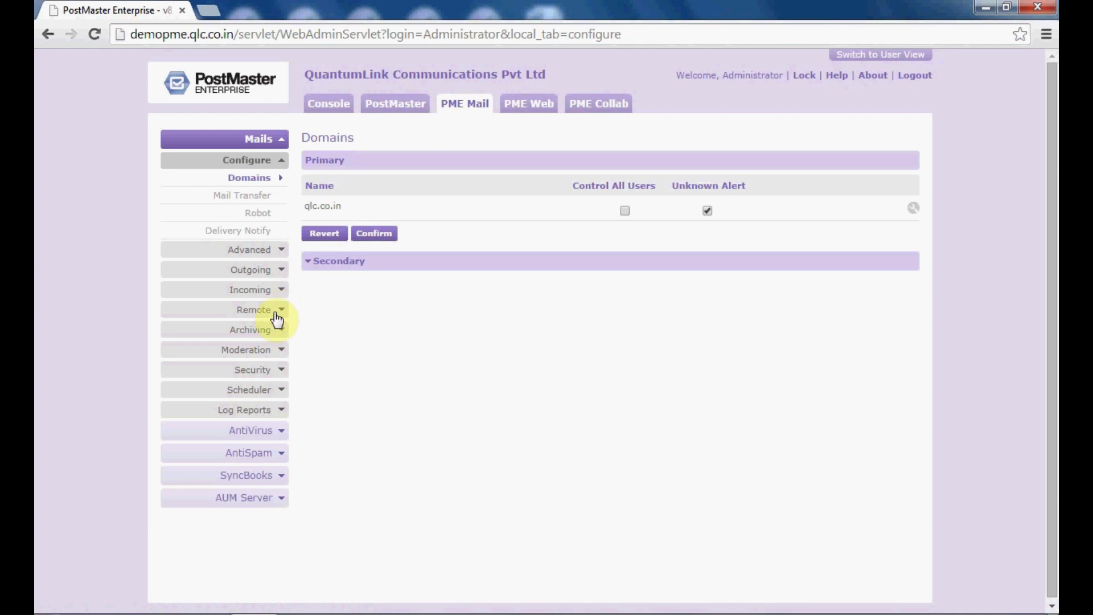
left_click(267, 331)
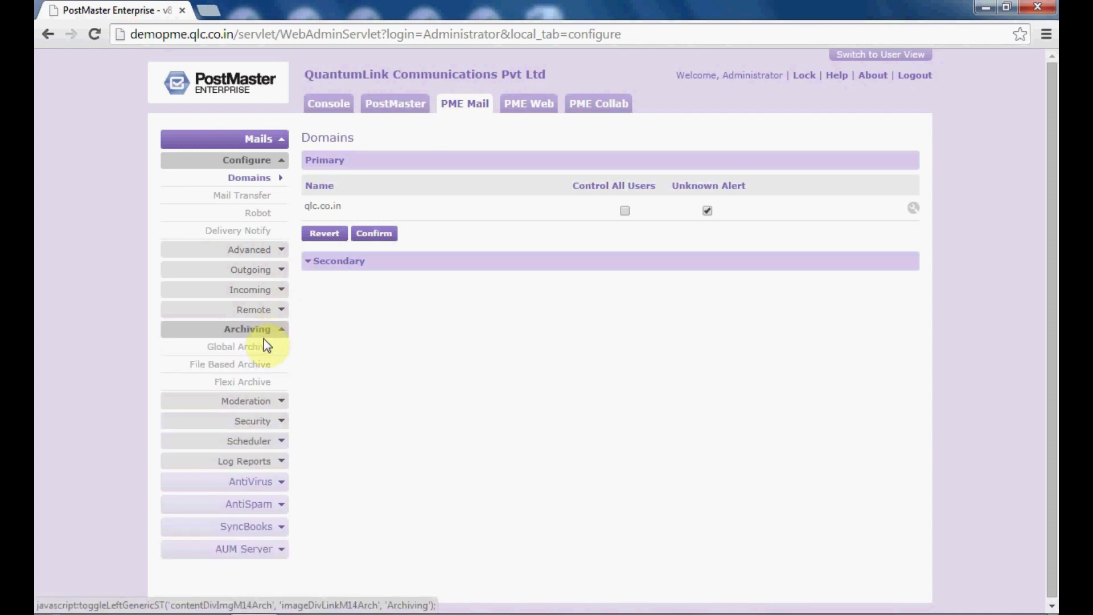
left_click(265, 350)
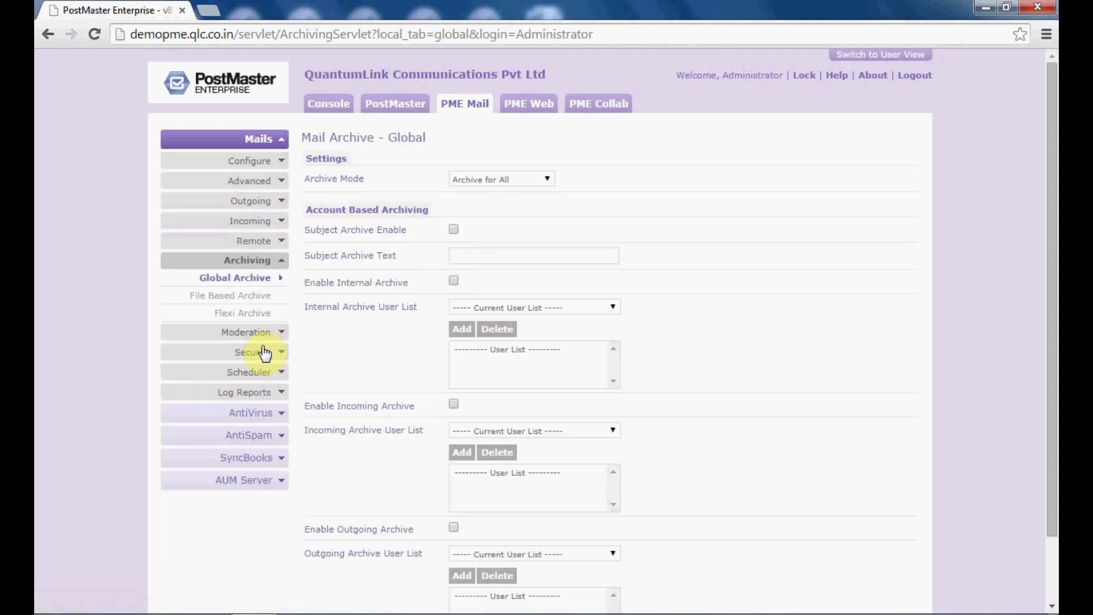
- Keep Archive for All, enable subject archiving with subject text 'Archive', and enable Internal Archive
left_click(487, 183)
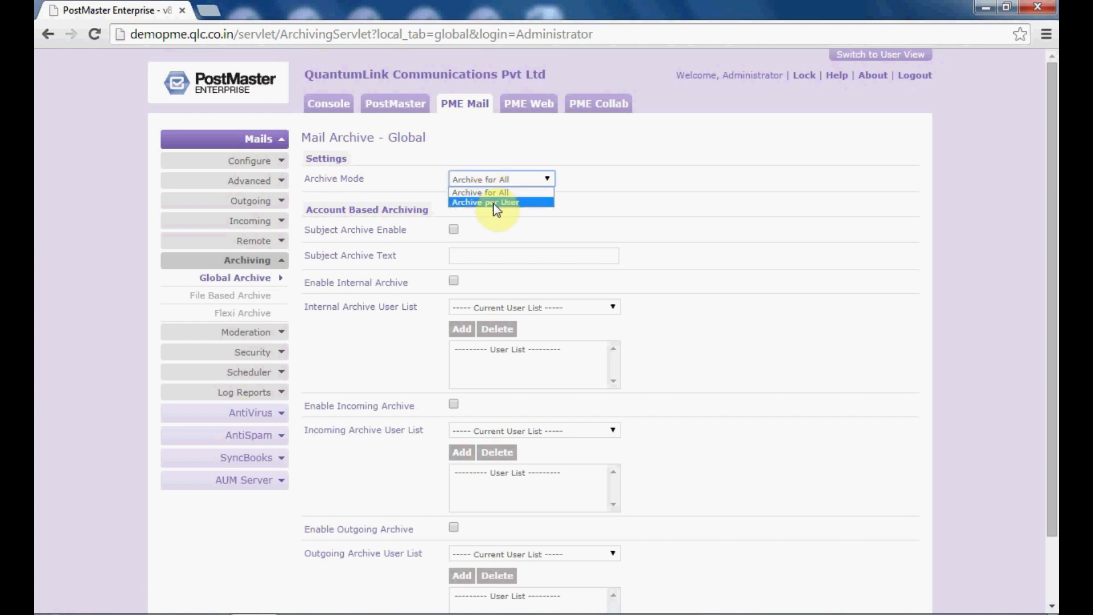
left_click(489, 195)
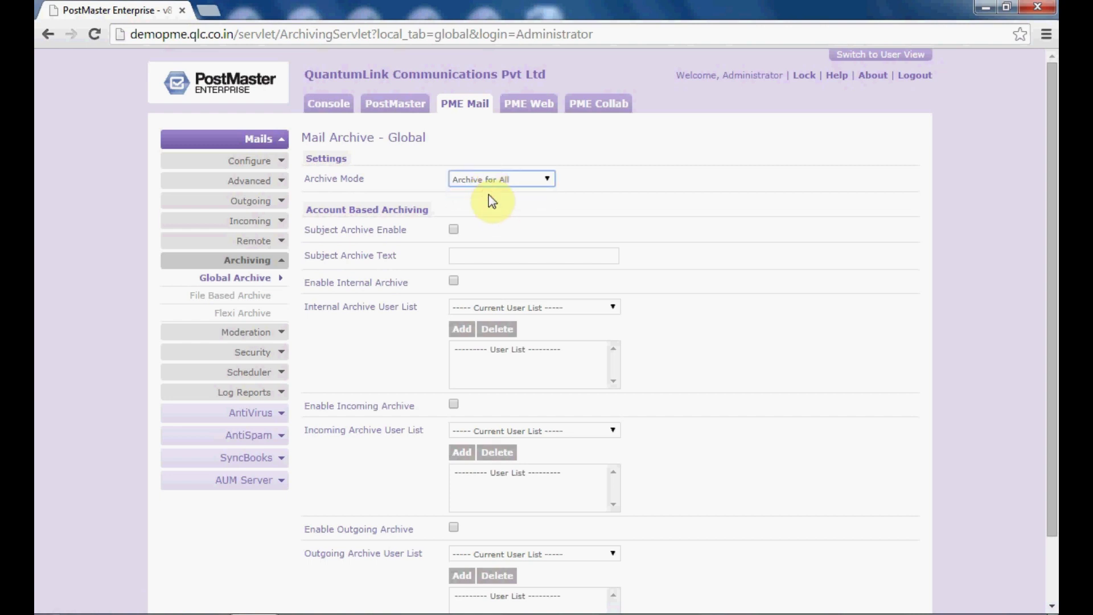
left_click(453, 230)
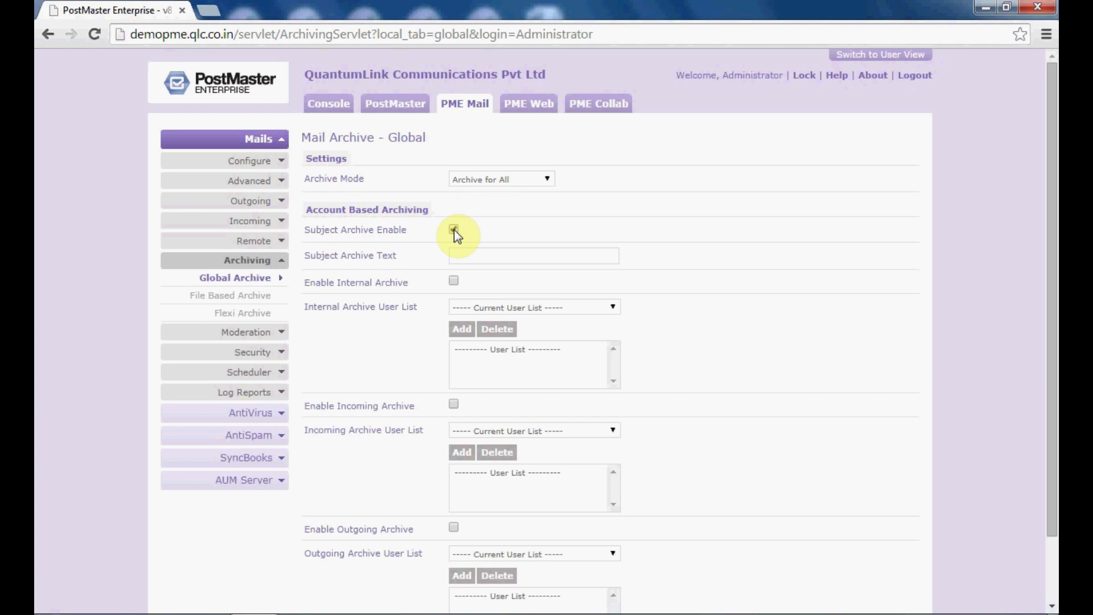
left_click(460, 256)
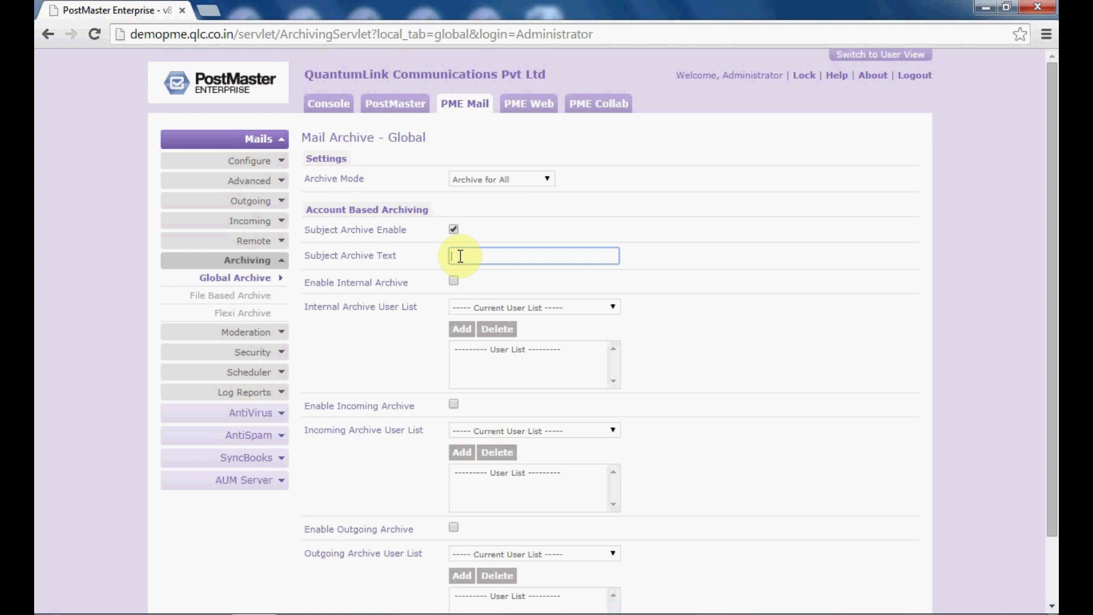
type("Archive")
left_click(455, 281)
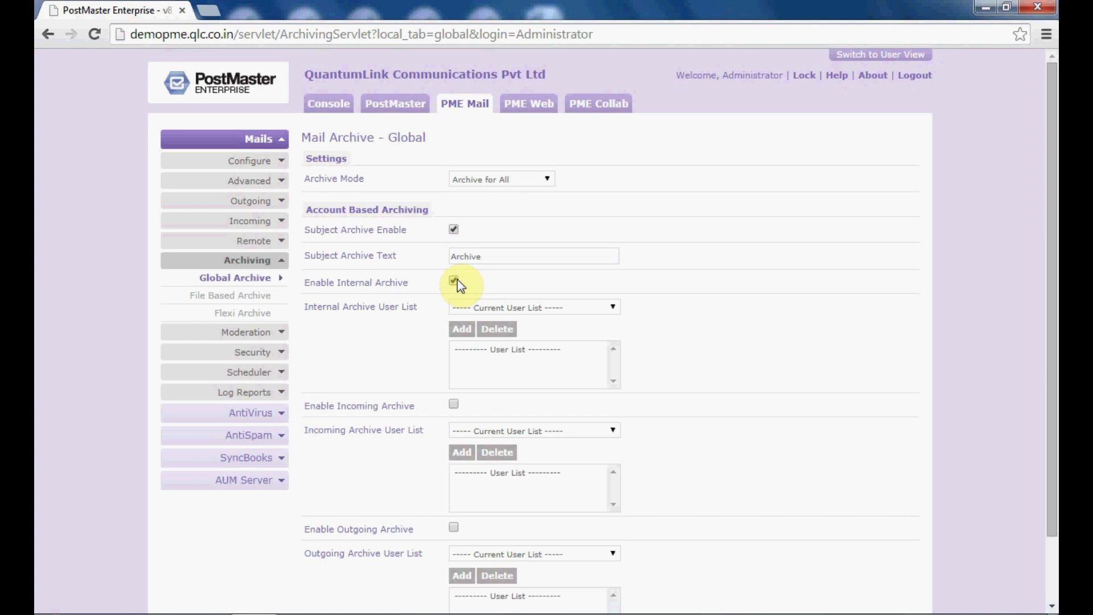
left_click(462, 307)
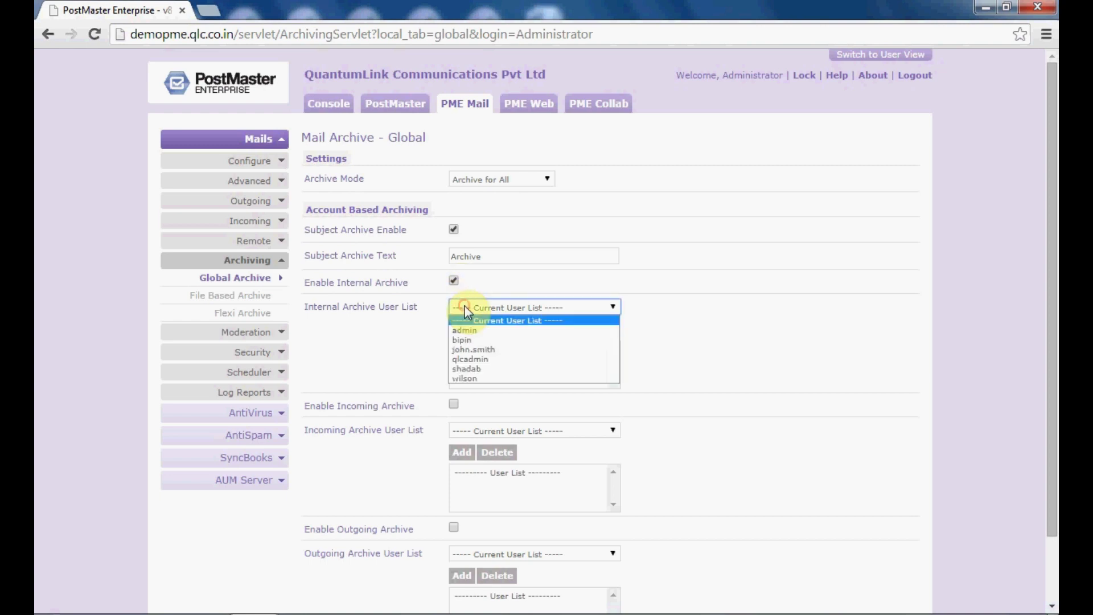
- Add admin to the internal archive list, then enable incoming archiving with admin added
left_click(468, 331)
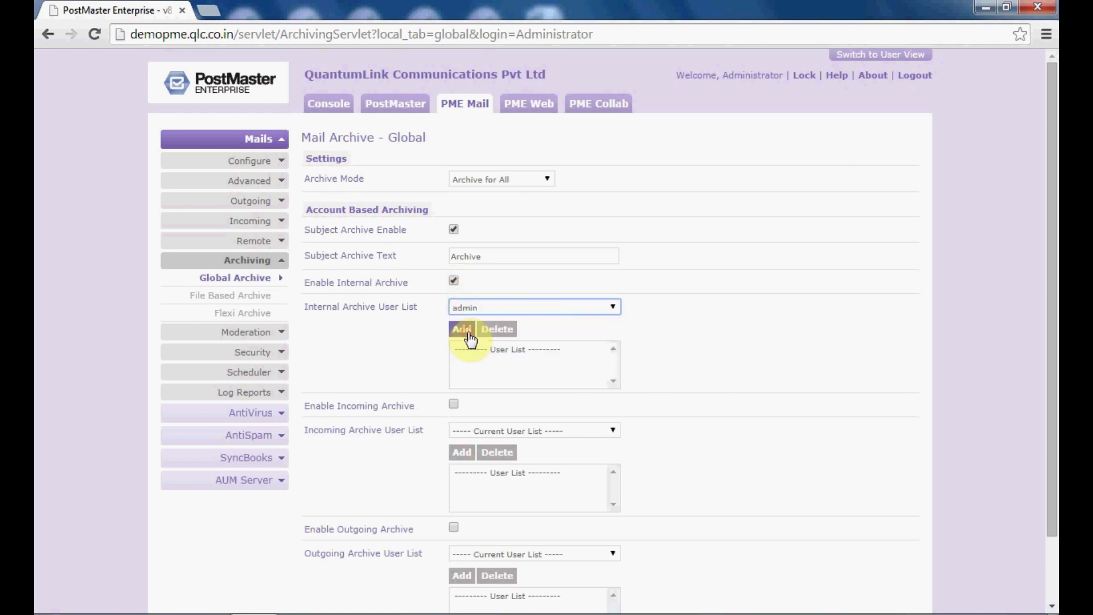
left_click(469, 332)
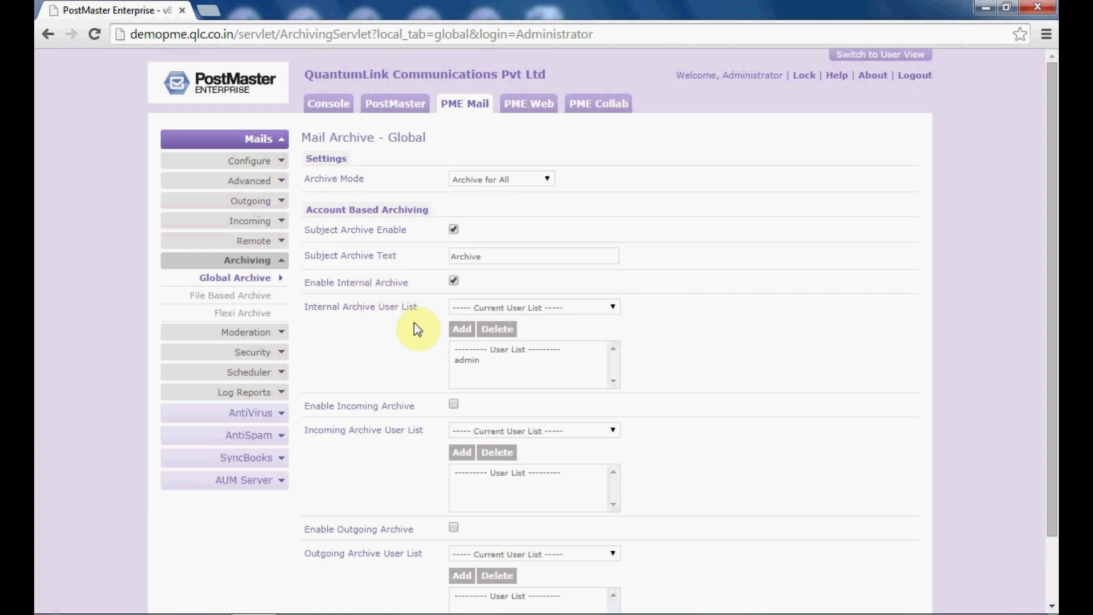
left_click(470, 361)
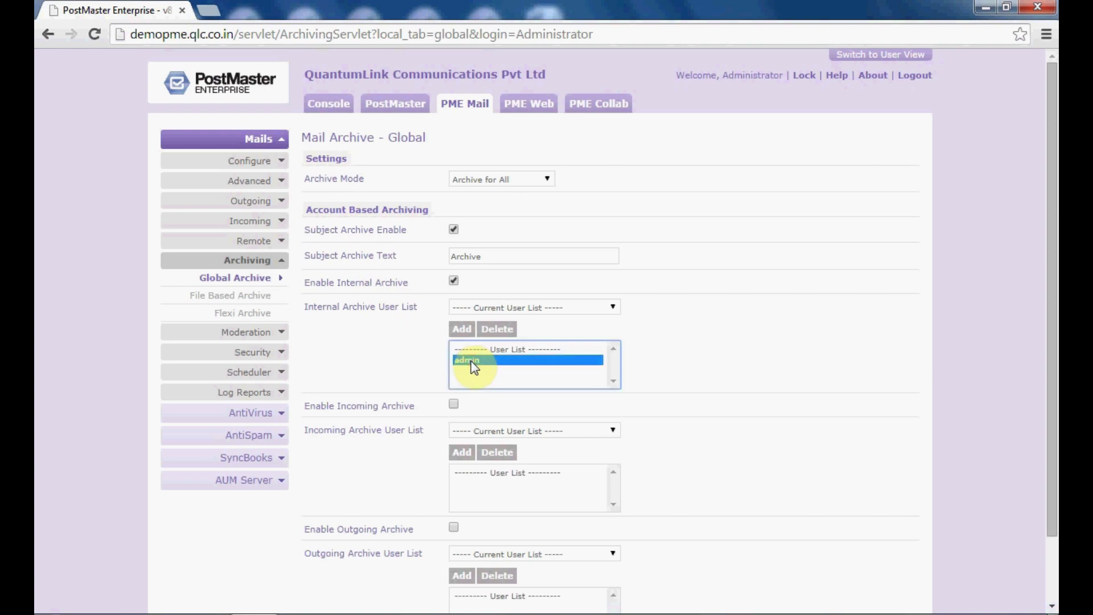
left_click(453, 405)
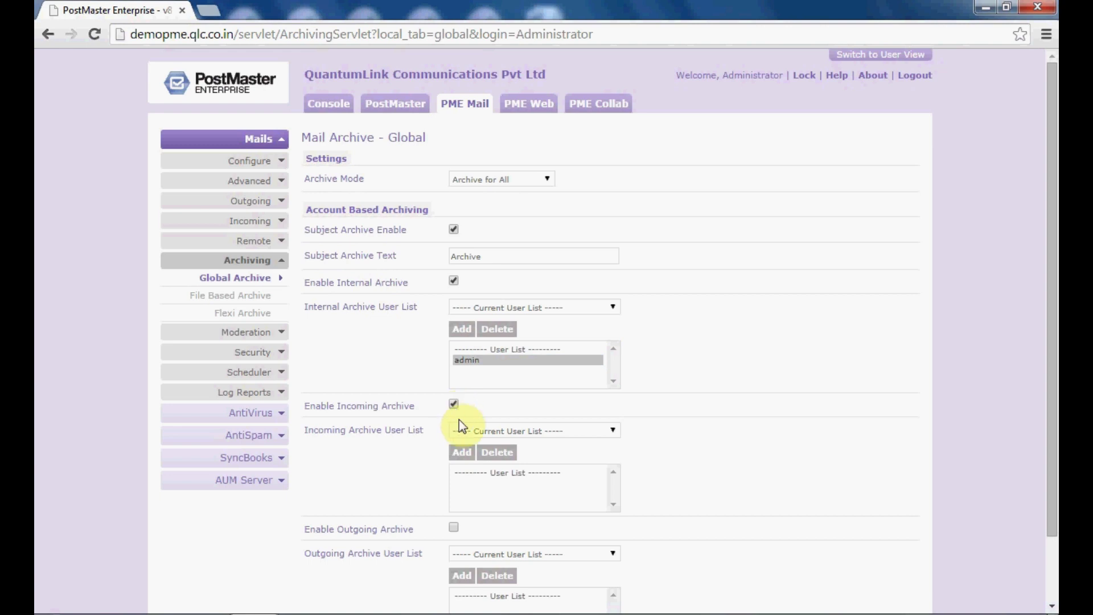
left_click(468, 431)
left_click(472, 454)
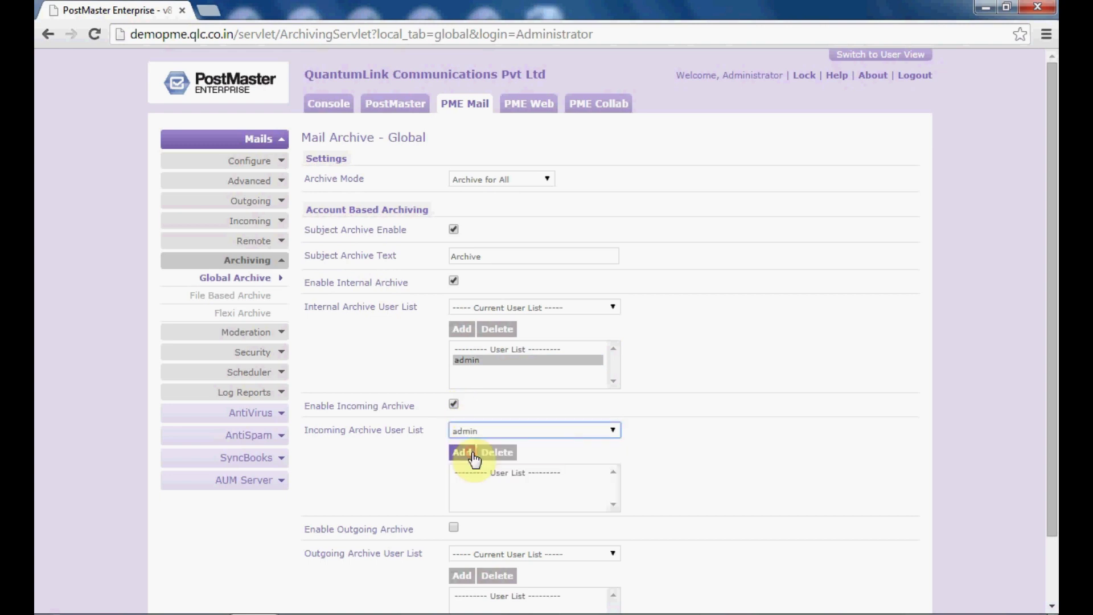
left_click(470, 452)
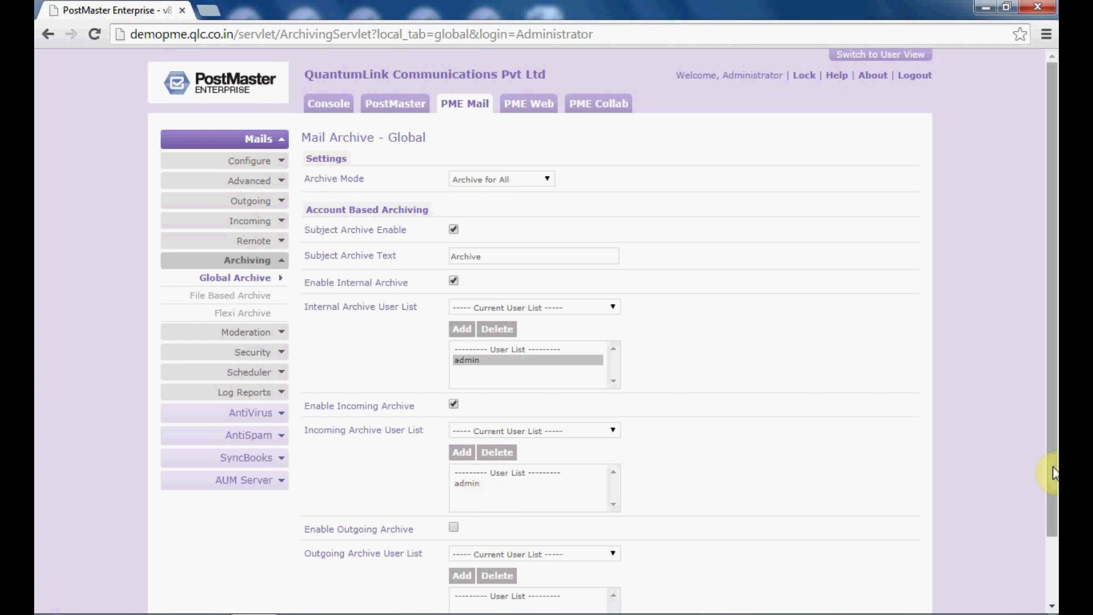
left_click_drag(1050, 472, 1053, 555)
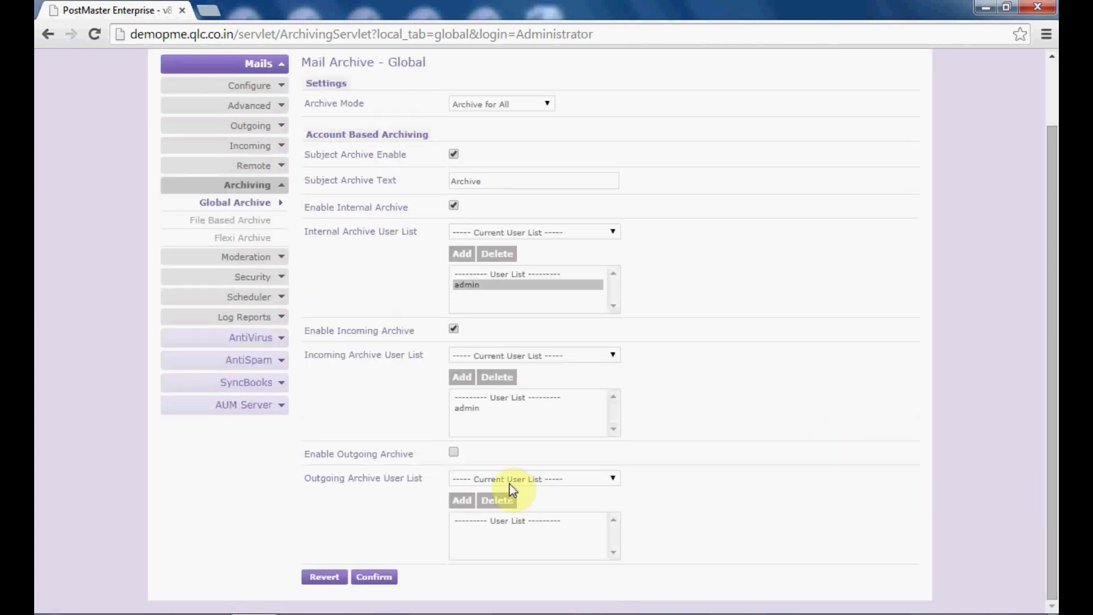
- Enable outgoing archiving with admin added, and save the global archive settings
left_click(453, 452)
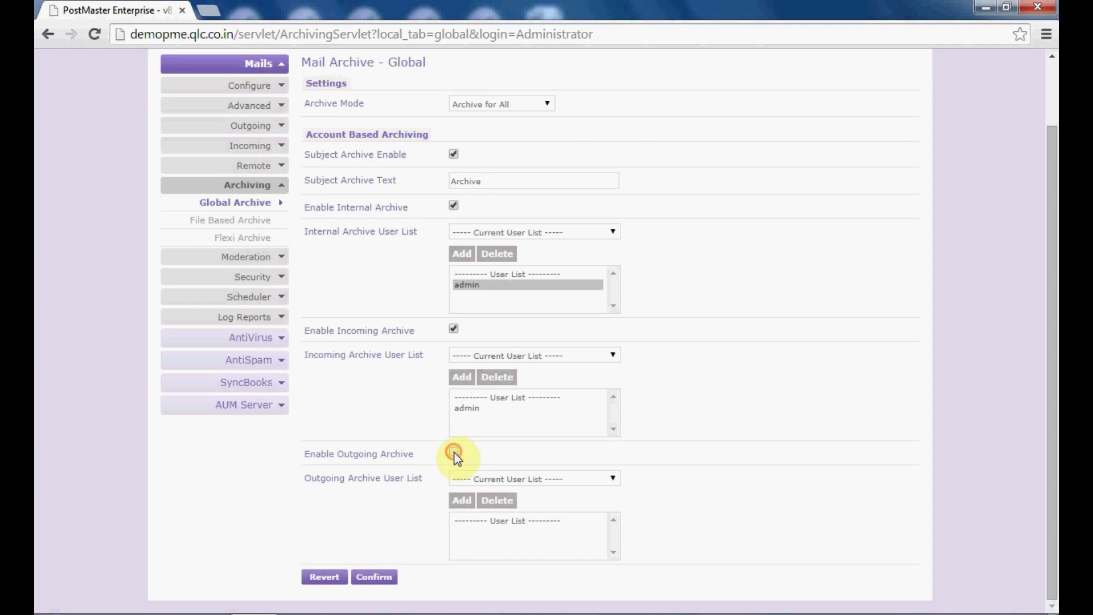
left_click(469, 483)
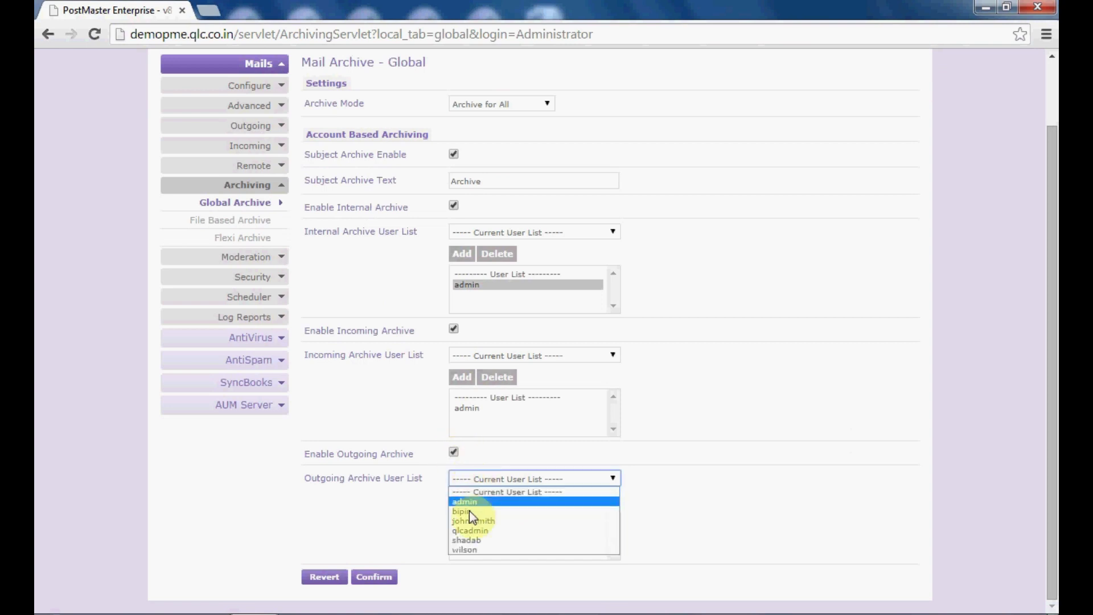
left_click(466, 497)
left_click(466, 499)
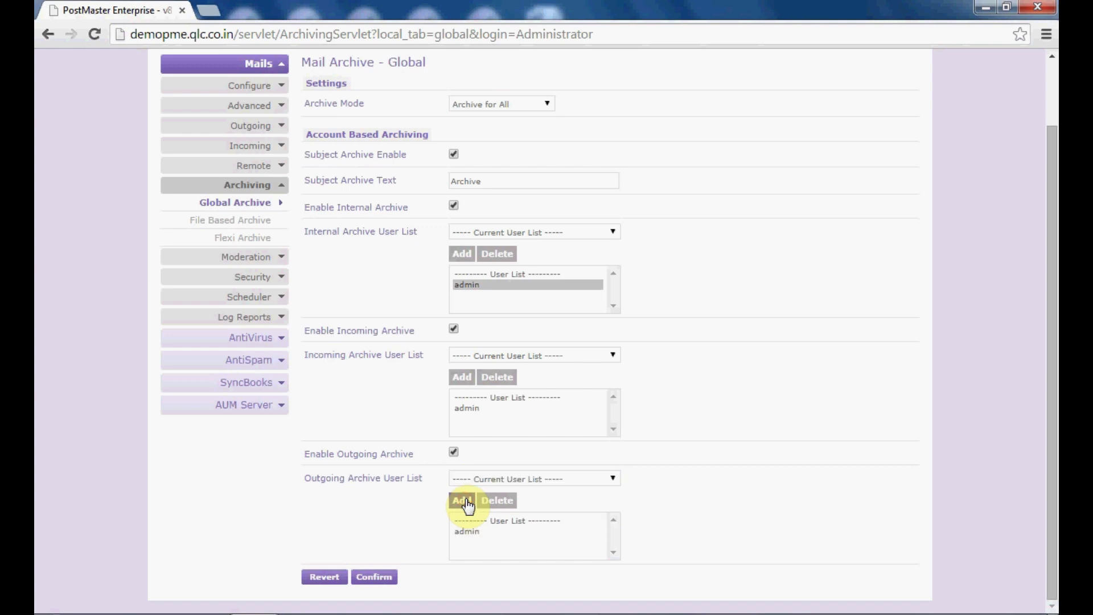
left_click(473, 531)
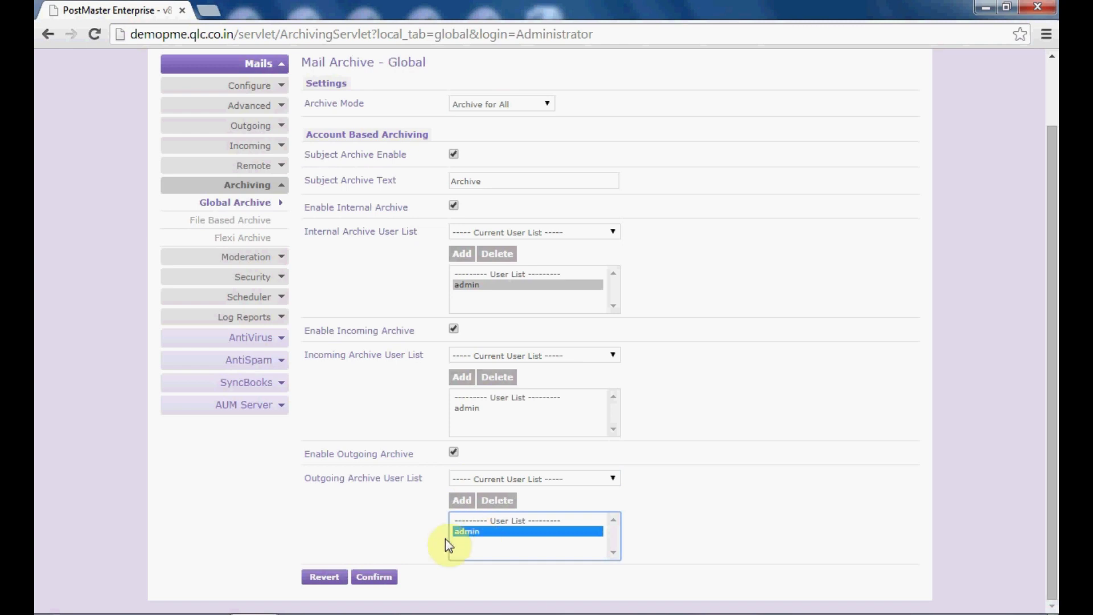
left_click(380, 577)
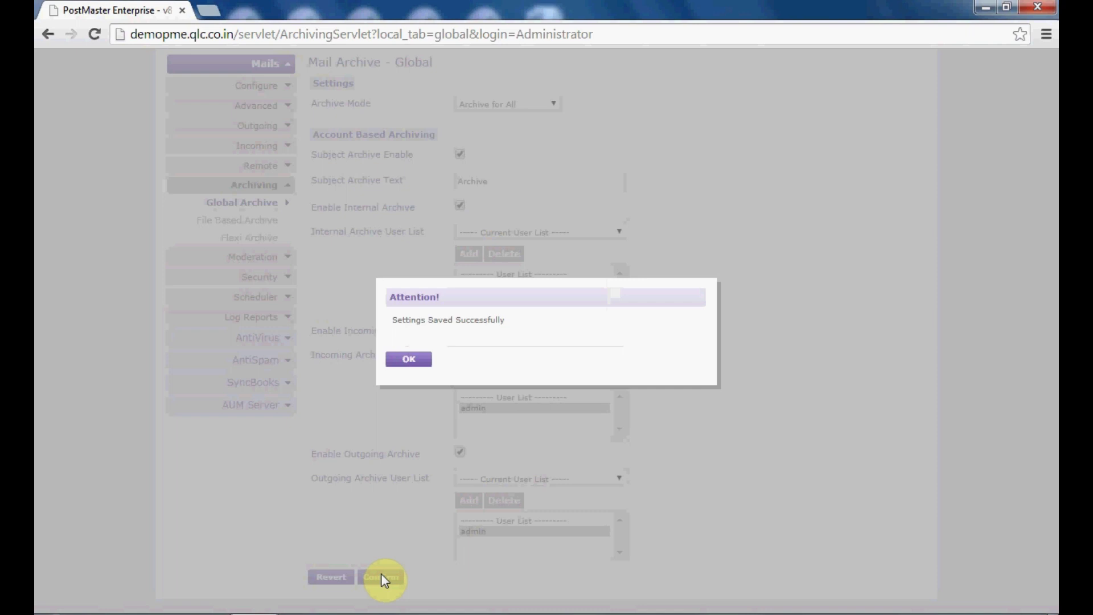
left_click(417, 359)
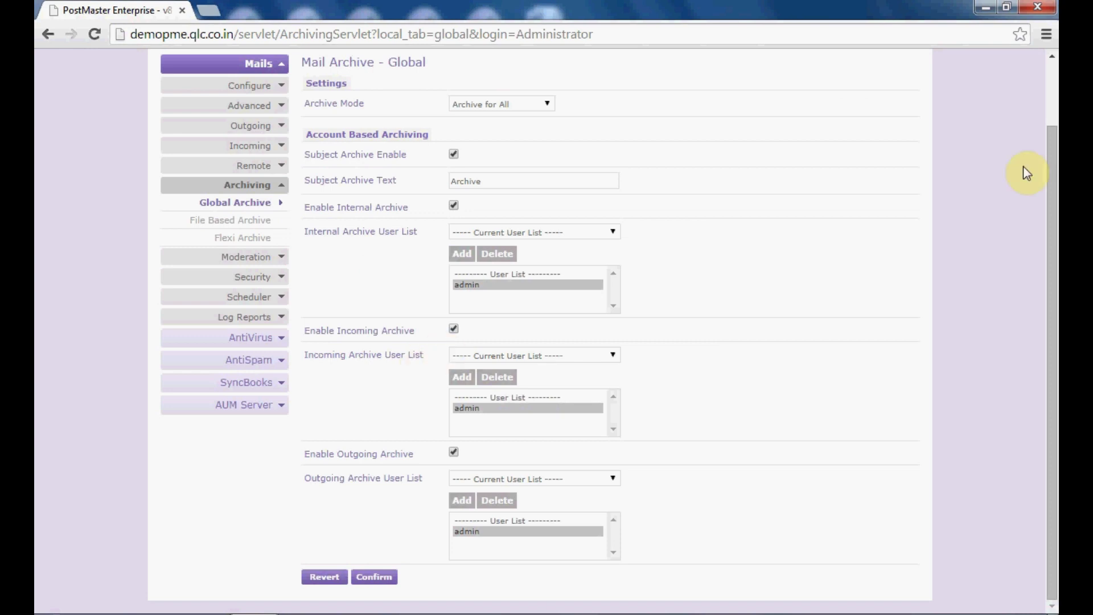
left_click(1051, 70)
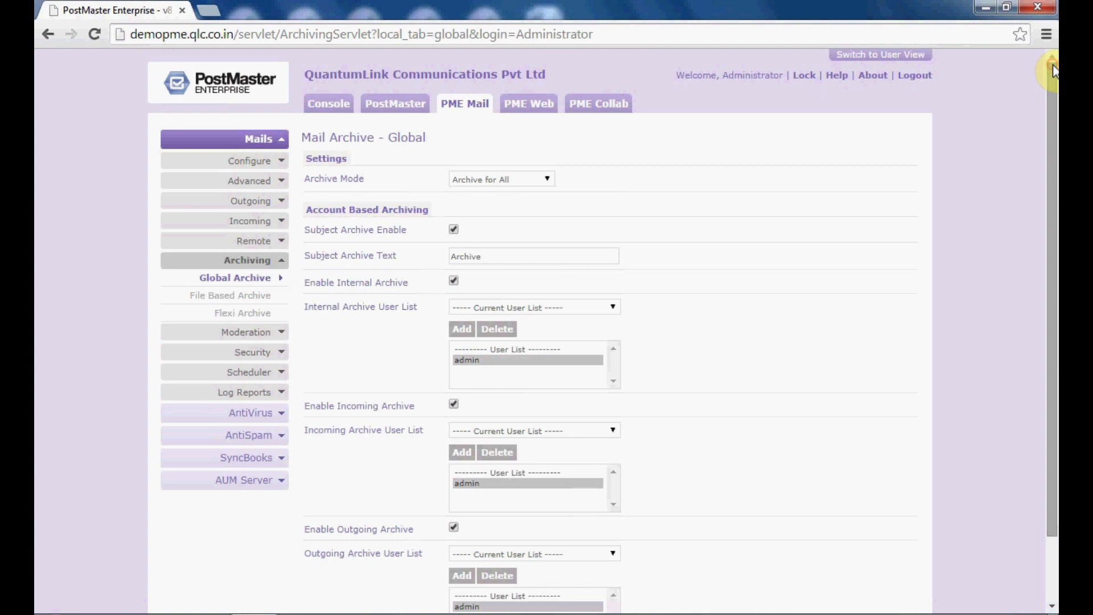
- Open the last user's edit form from the User Management list
left_click(408, 108)
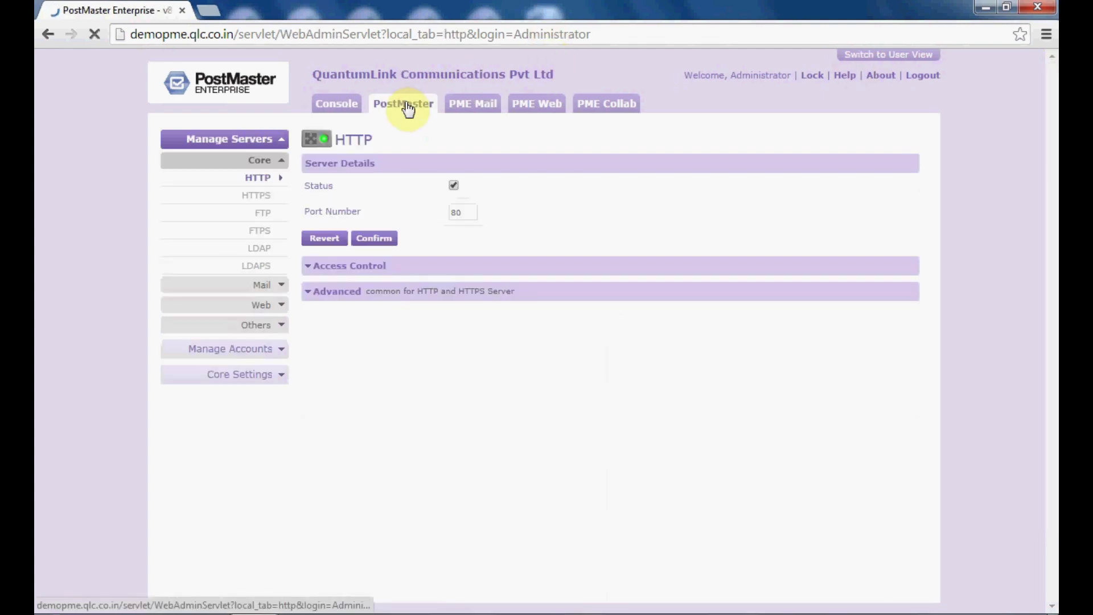
left_click(279, 348)
left_click(257, 407)
left_click(260, 425)
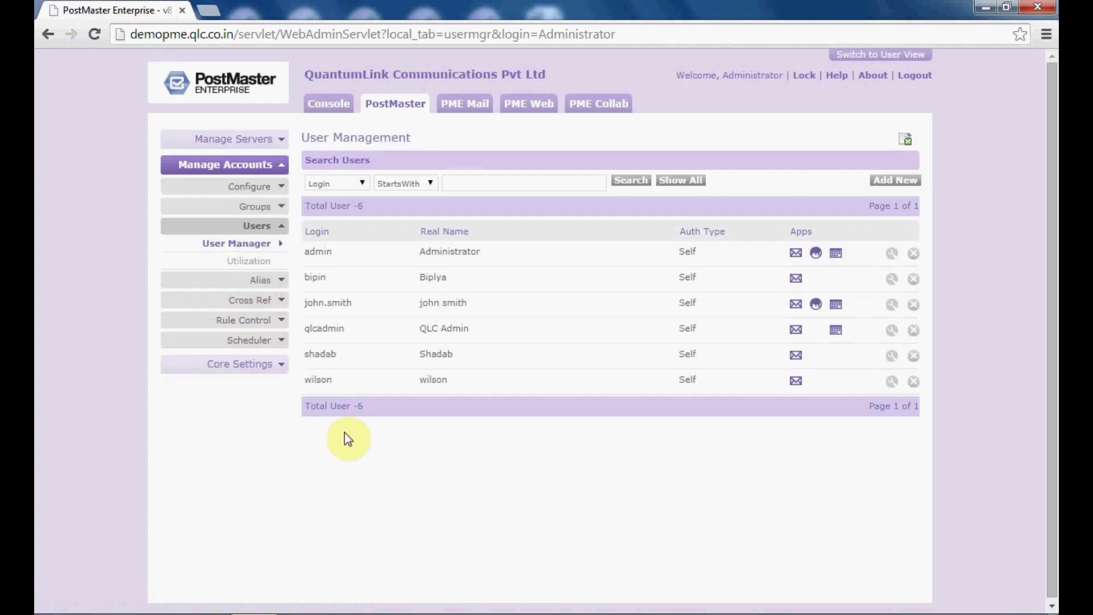
left_click(892, 381)
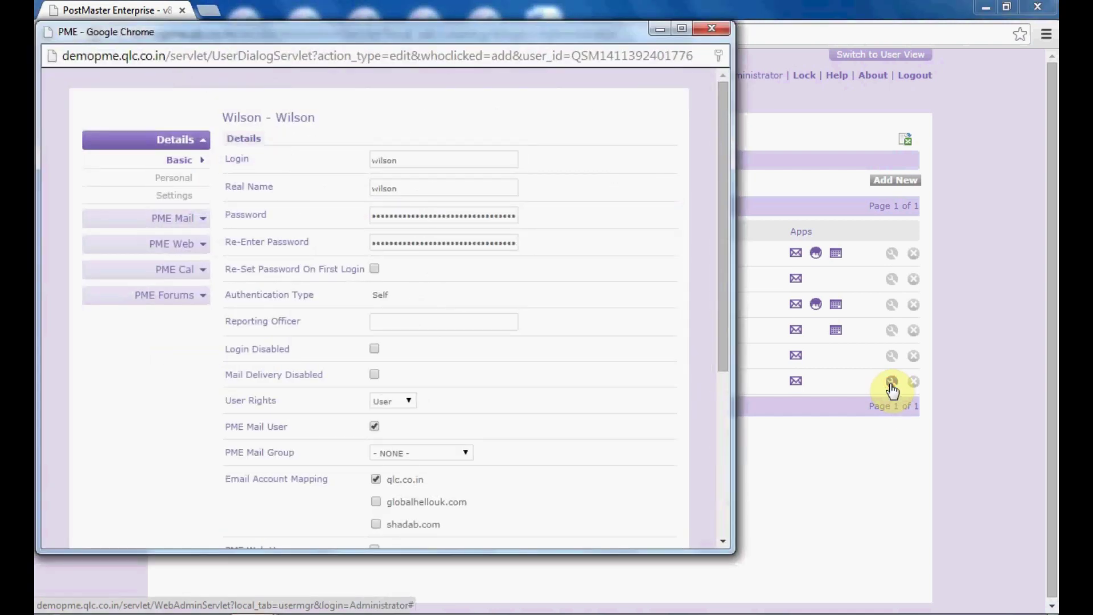
- Save the user's Group mail settings with Archive Mails ticked, and close the user window
left_click(182, 219)
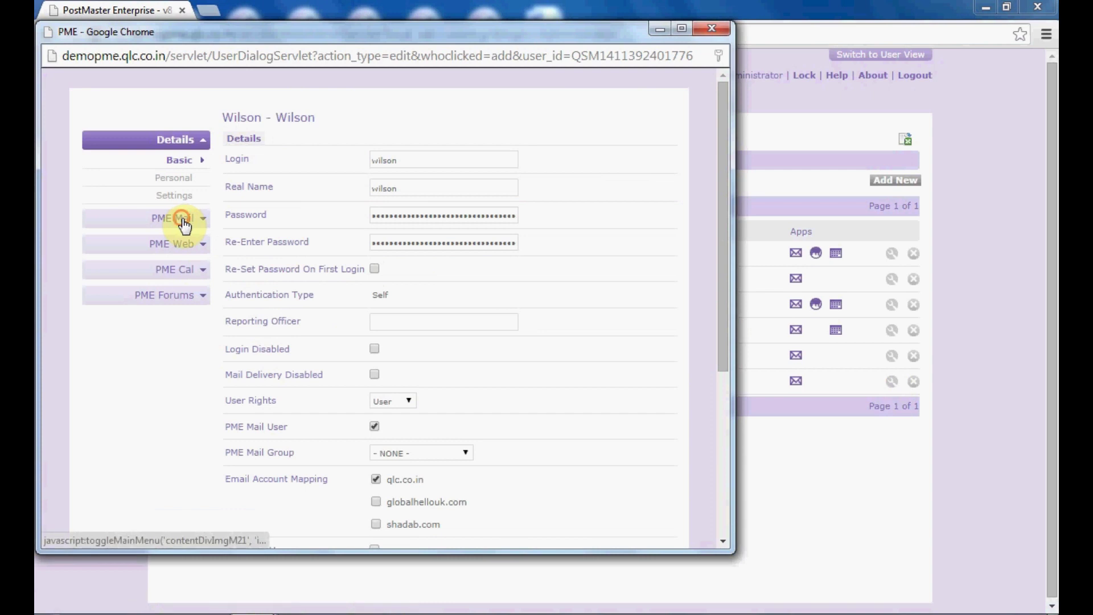
left_click(179, 253)
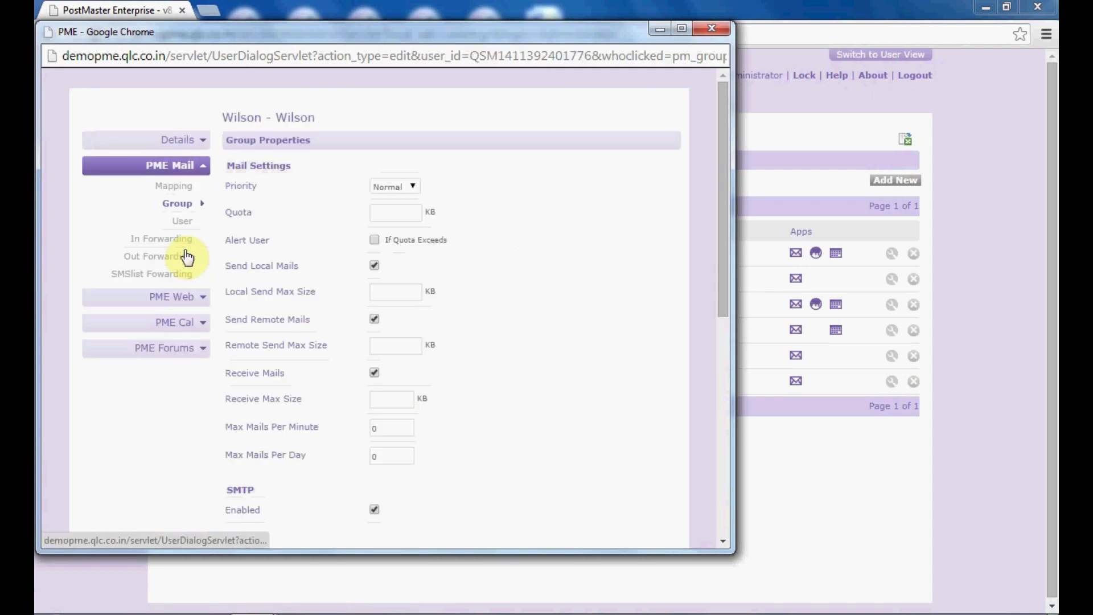
left_click(726, 540)
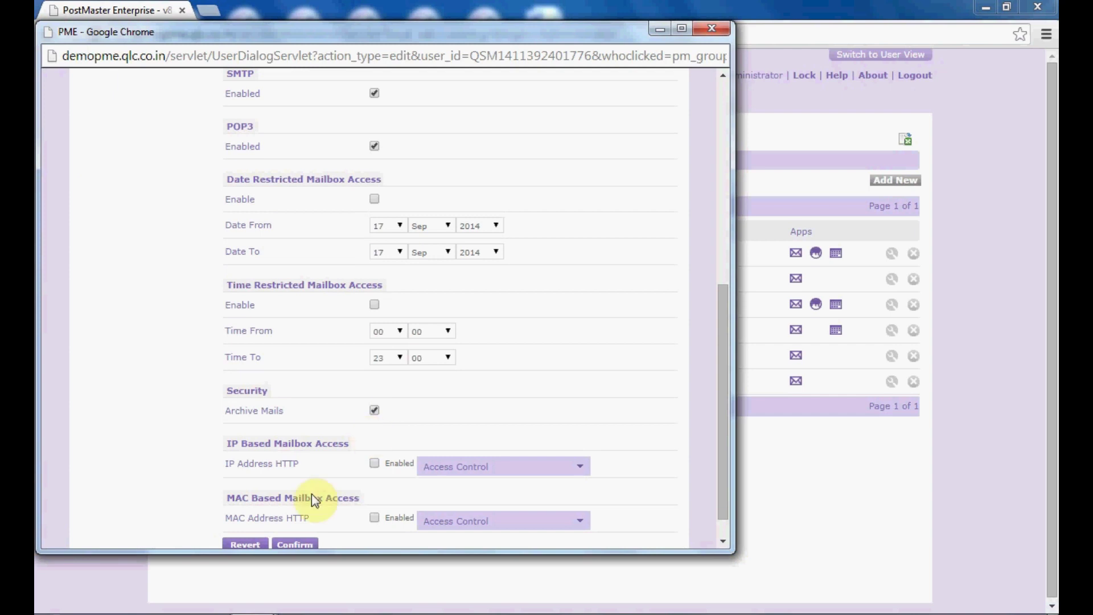
left_click(292, 539)
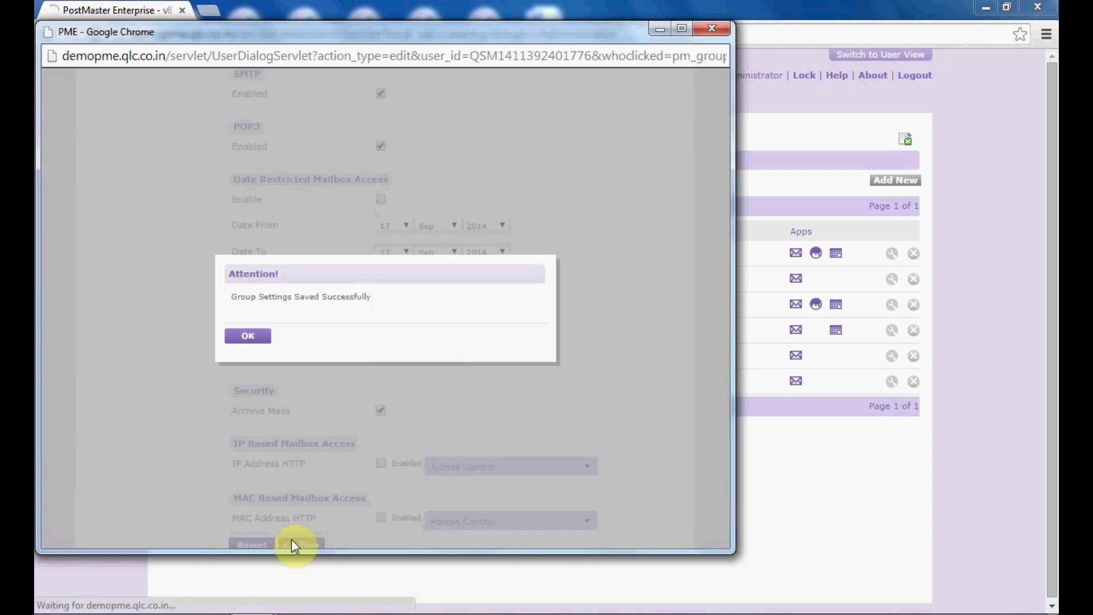
left_click(249, 337)
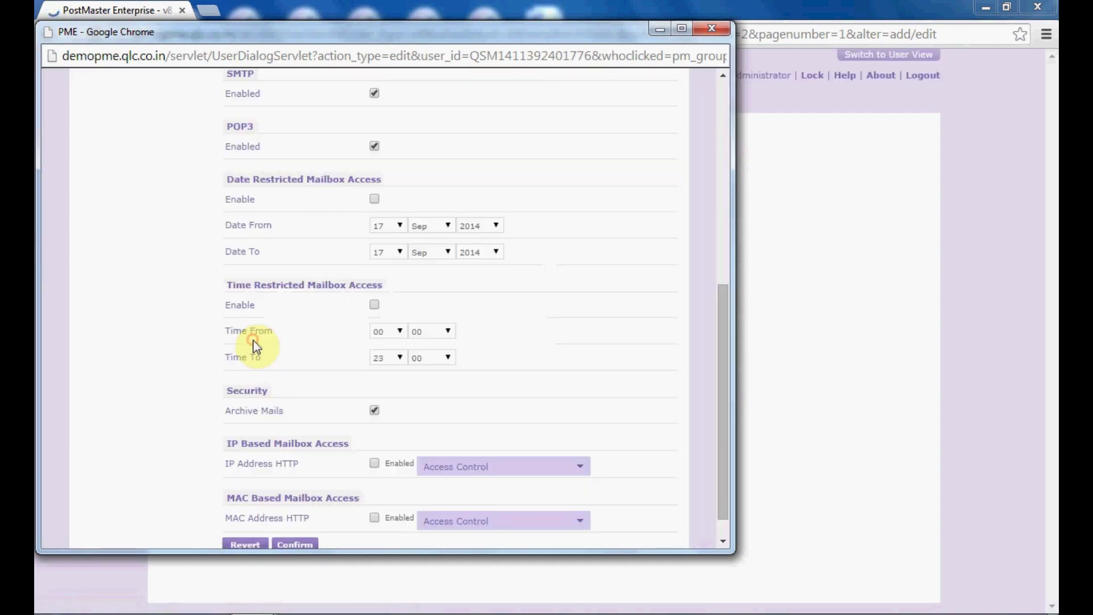
left_click(711, 27)
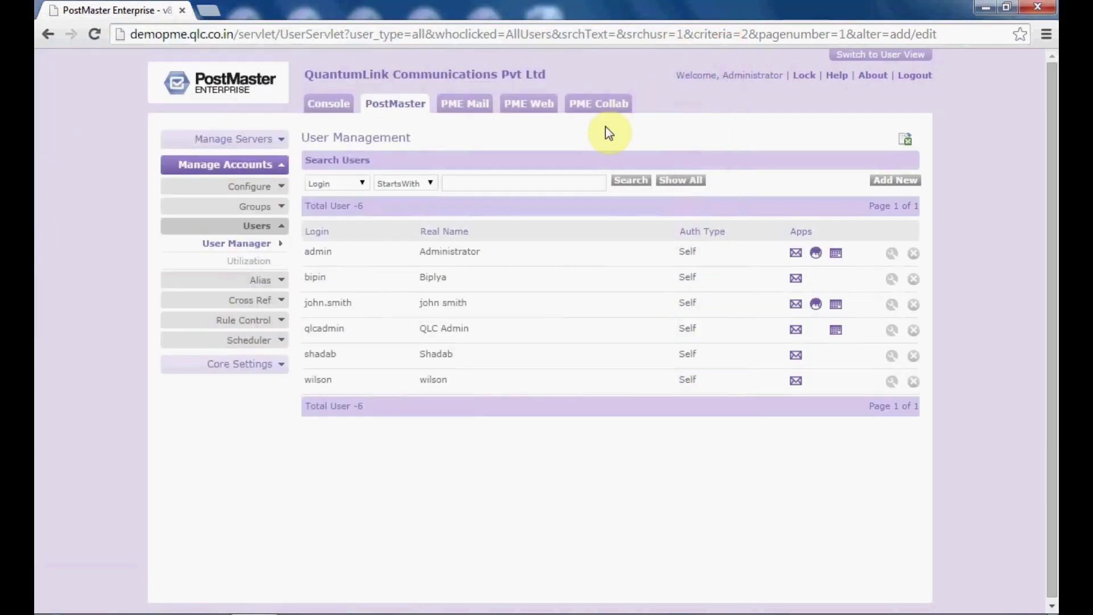
left_click(453, 102)
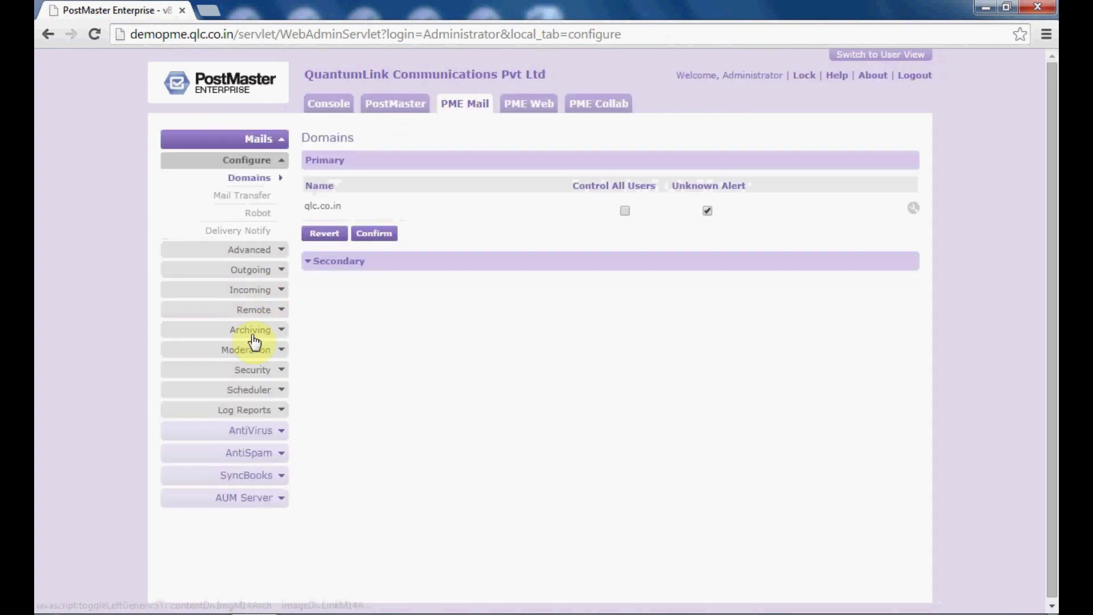
- Reopen Archiving > Global Archive and change Archive Mode to Archive per User
left_click(255, 334)
left_click(258, 348)
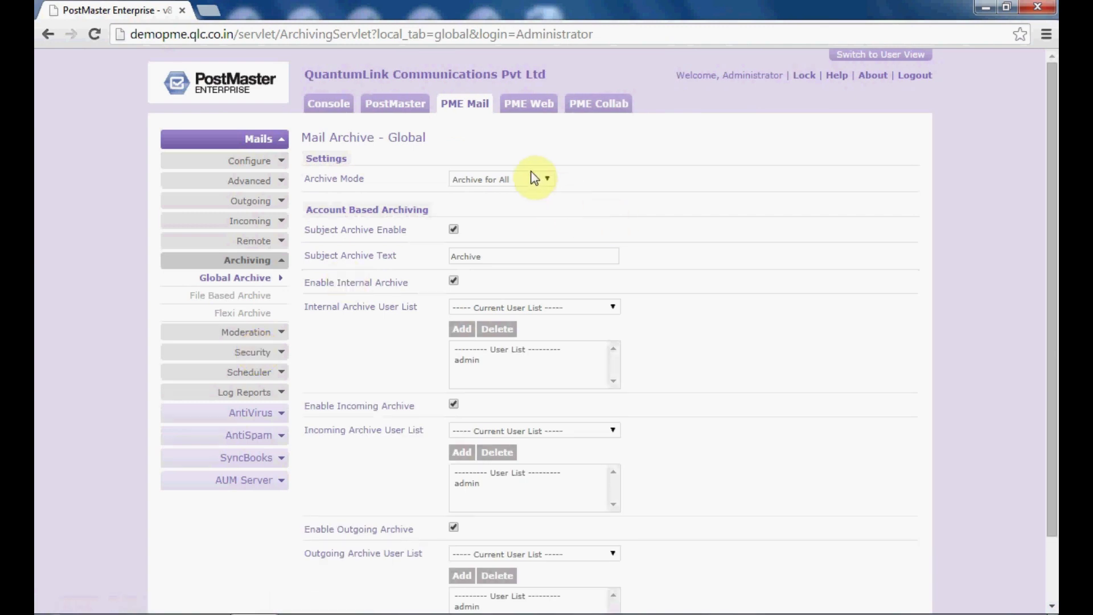
left_click(545, 181)
left_click(544, 201)
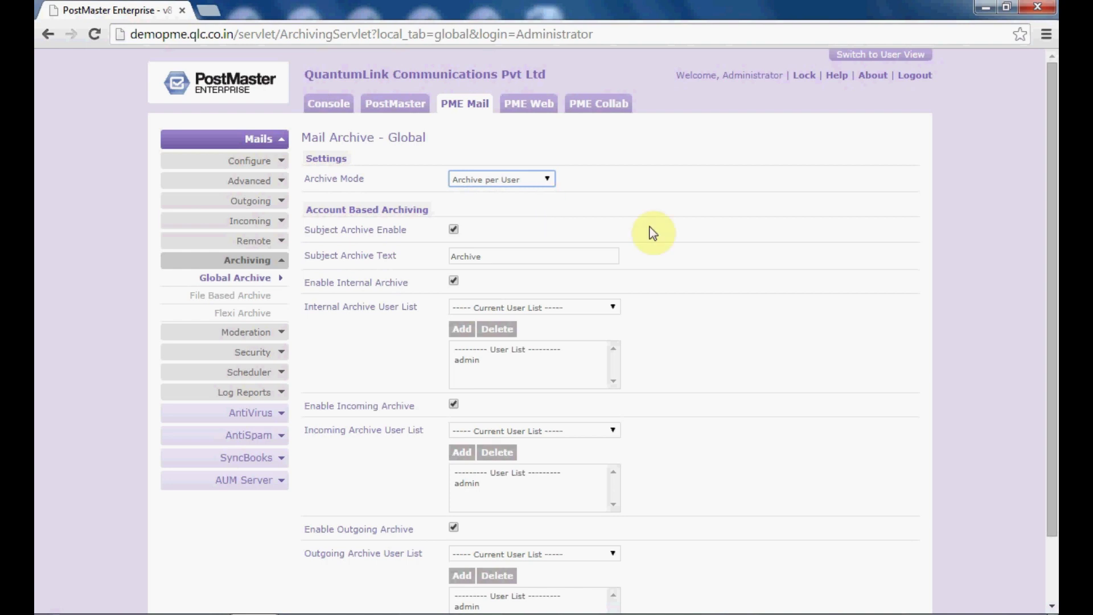
mouse_move(1050, 364)
left_mouse_down()
mouse_move(1053, 518)
mouse_move(1053, 358)
left_mouse_up()
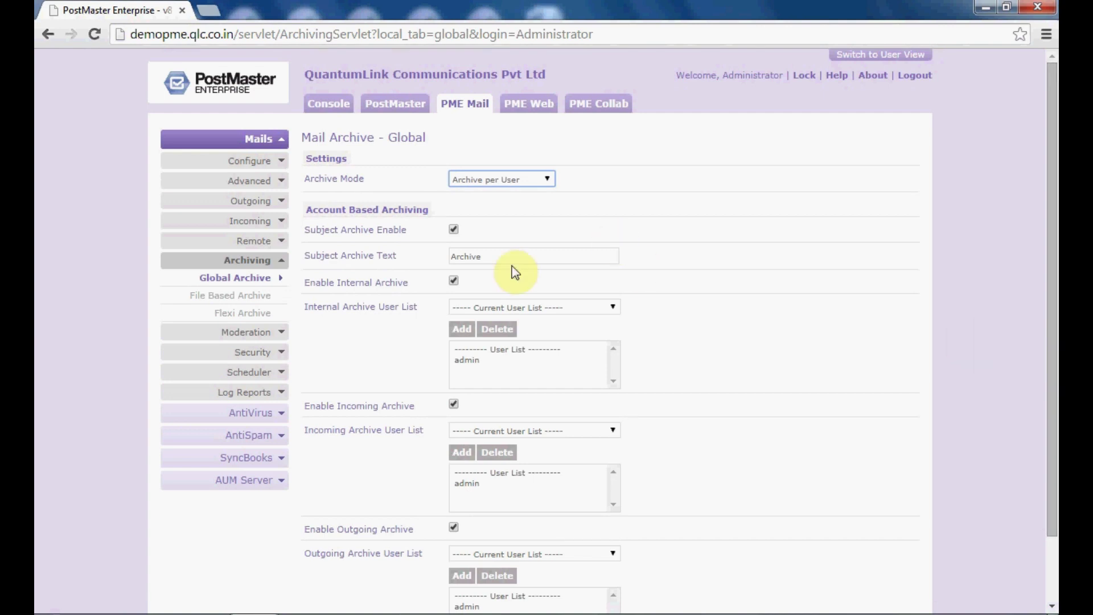
- Save File Based Archive with incoming, outgoing and user-defined path F:/QLC enabled
left_click(259, 305)
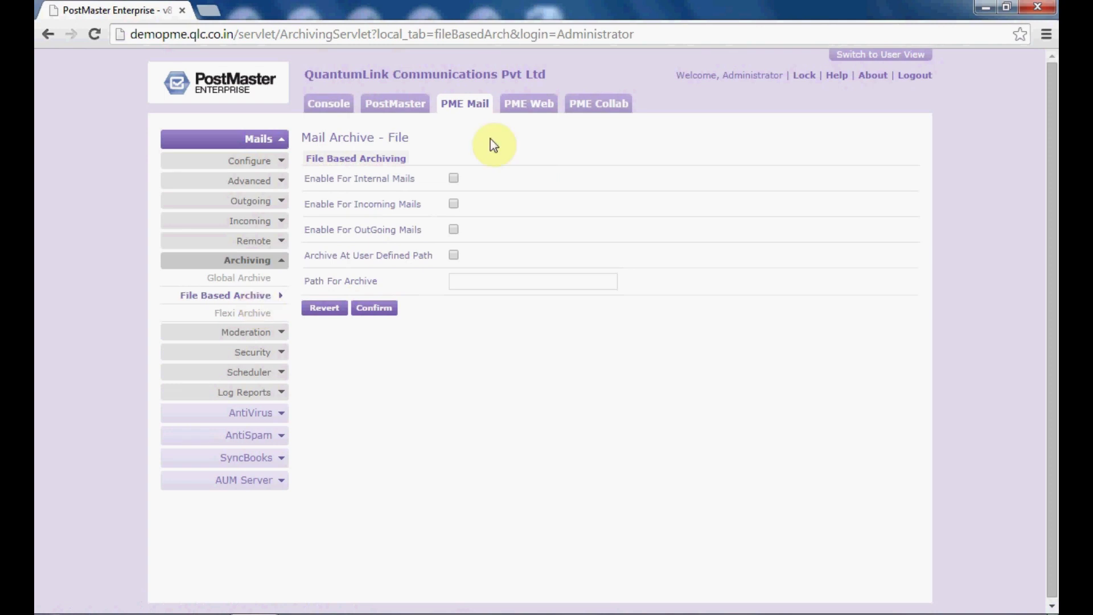
left_click(452, 204)
left_click(454, 230)
left_click(454, 256)
left_click(468, 280)
type("F")
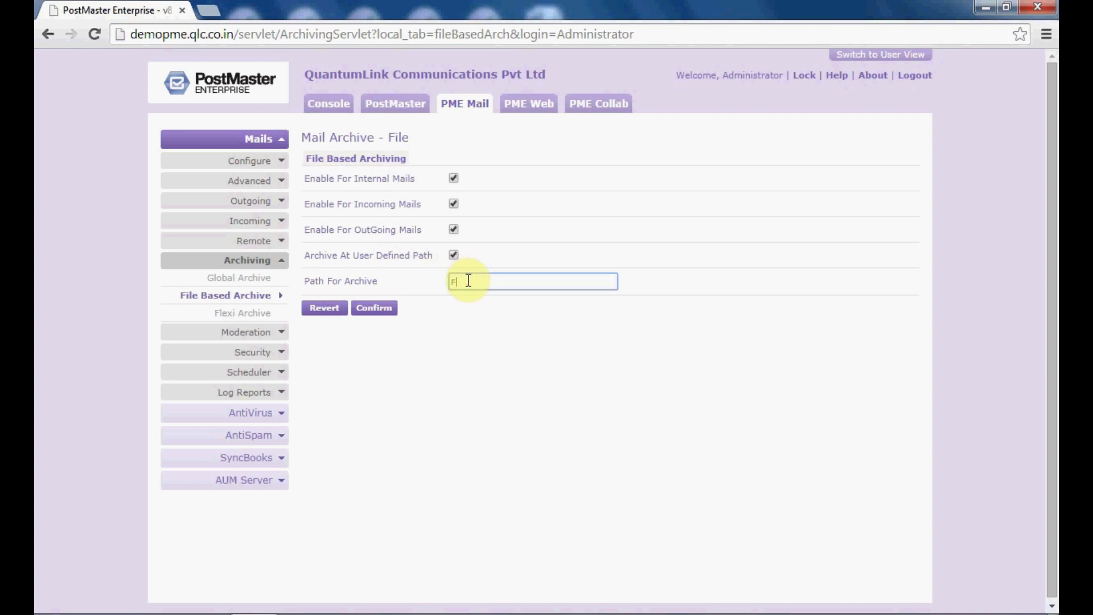
type(":/")
type("CLC")
left_click(372, 310)
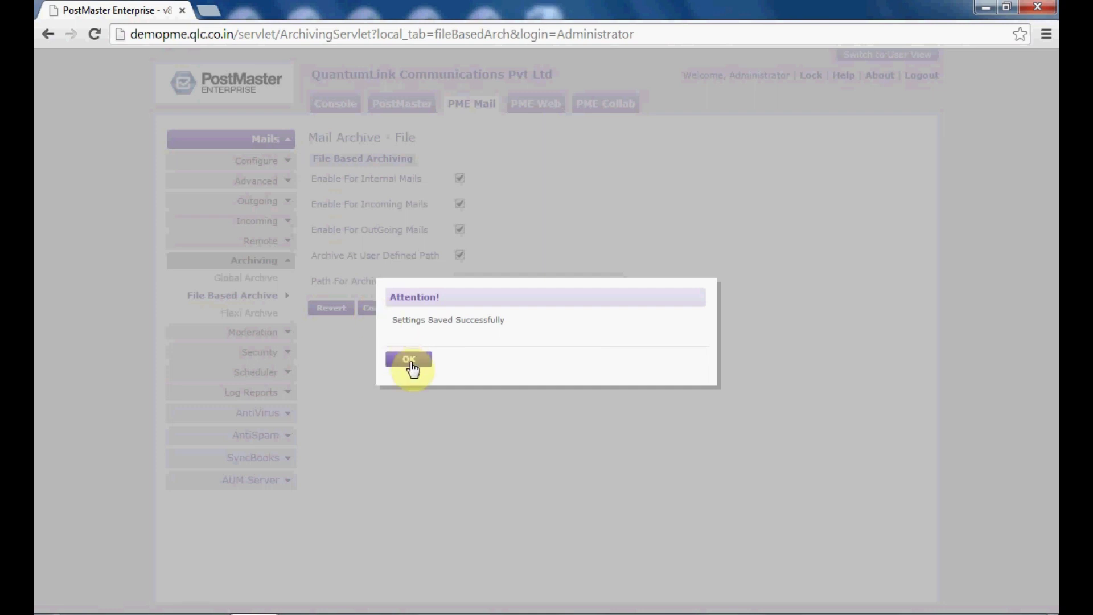
left_click(410, 359)
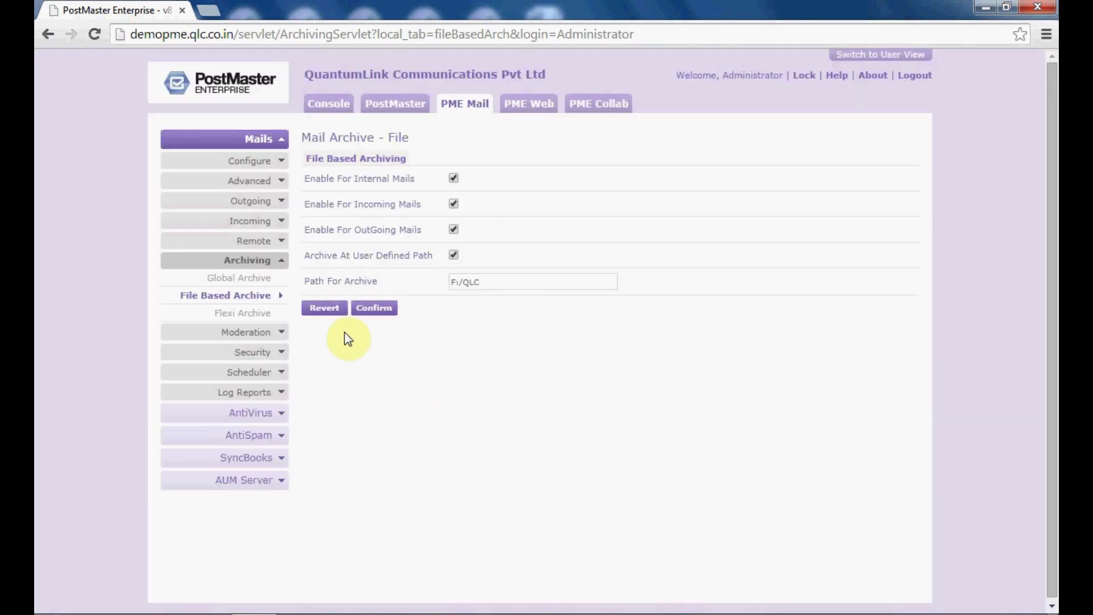
- Enable and save Flexi Archive, then start adding a new flexi archive
left_click(263, 315)
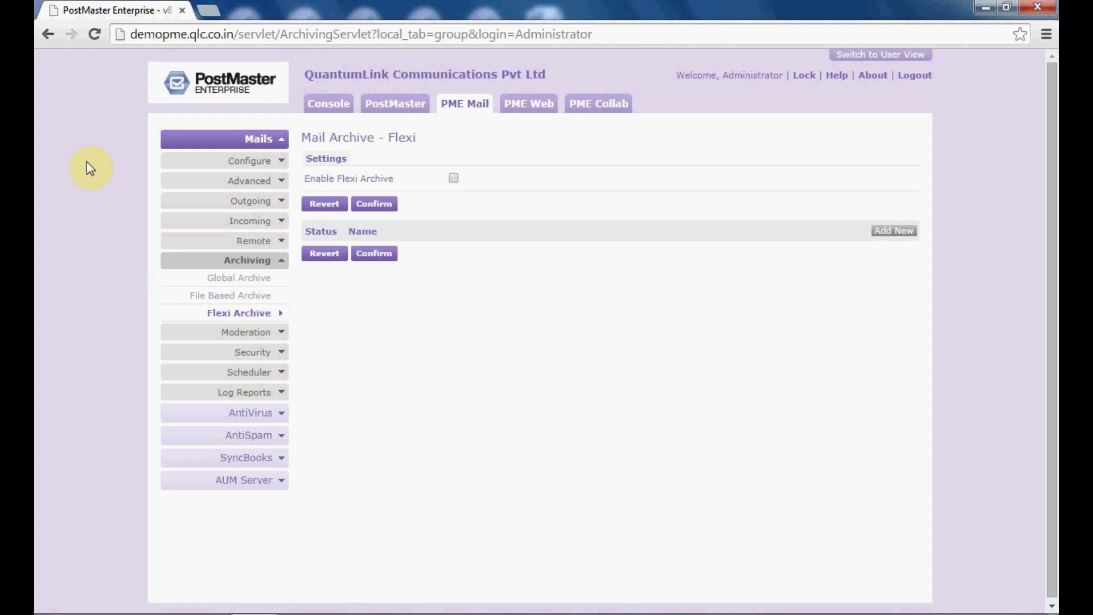
left_click(370, 205)
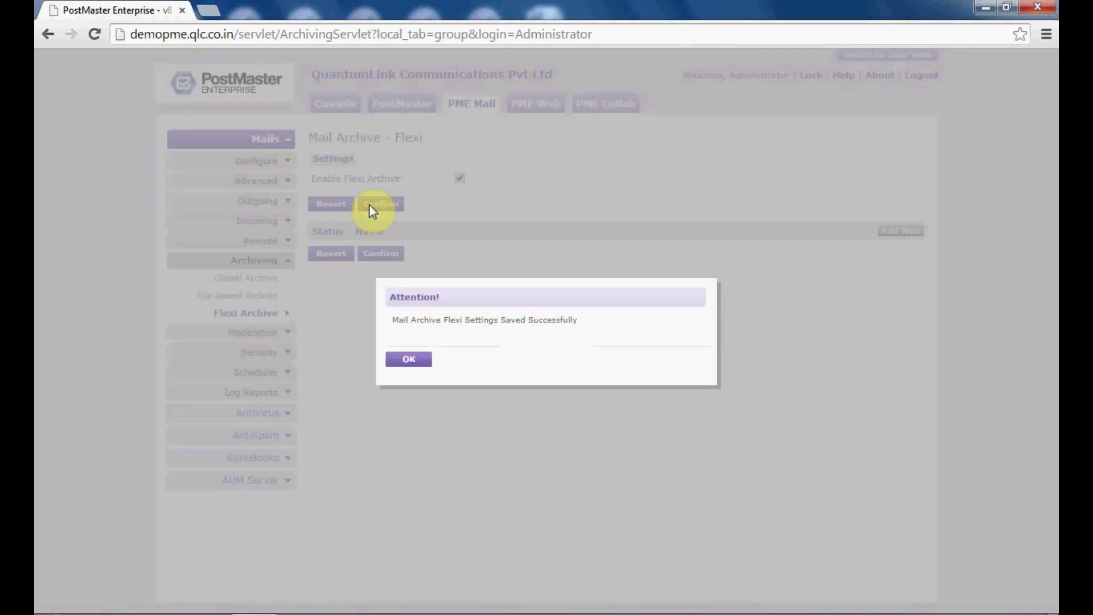
left_click(415, 364)
left_click(894, 231)
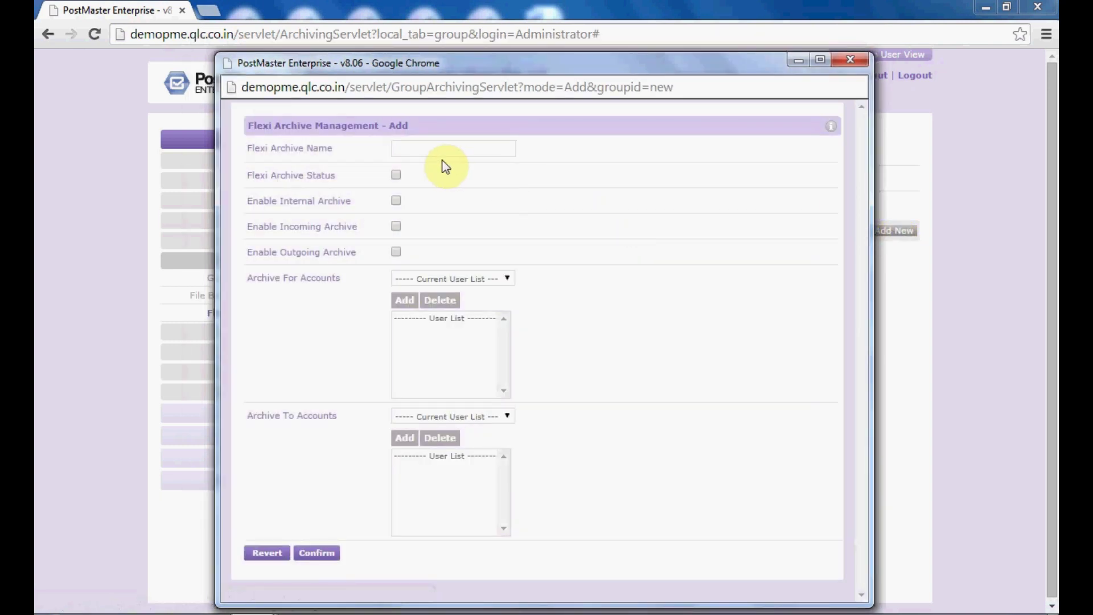
- Name the flexi archive 'Demo', switch its status on, and add two accounts to archive
left_click(438, 148)
type("Demo")
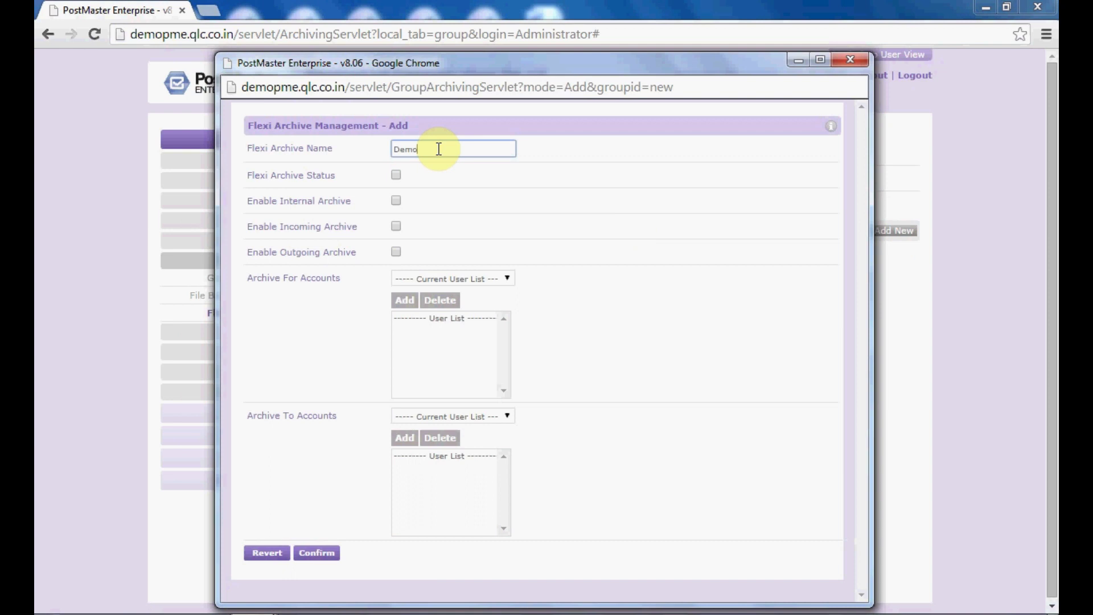
left_click(400, 176)
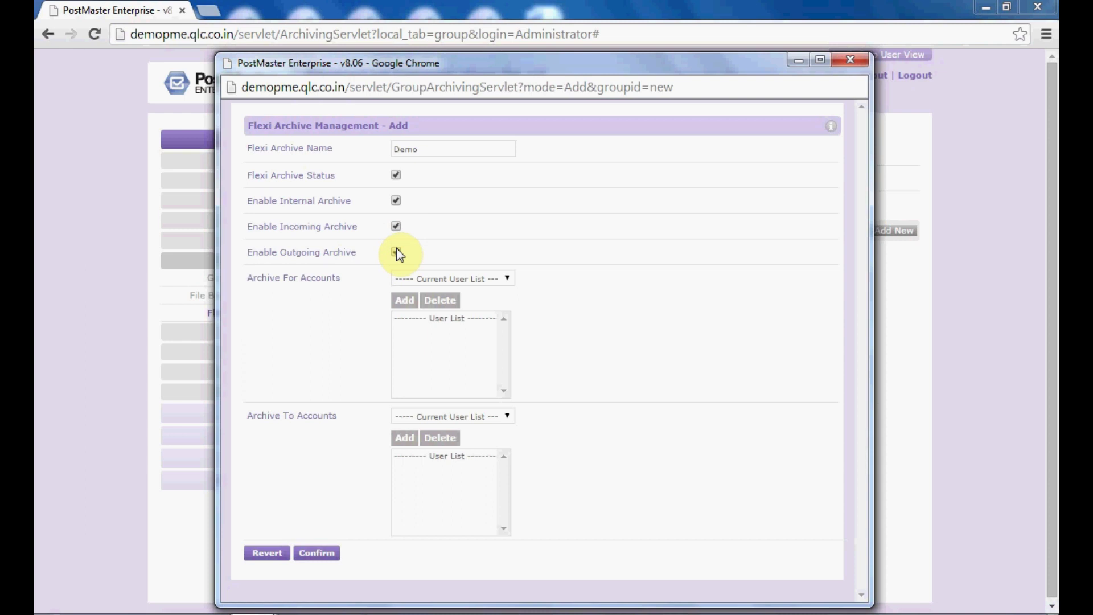
left_click(416, 277)
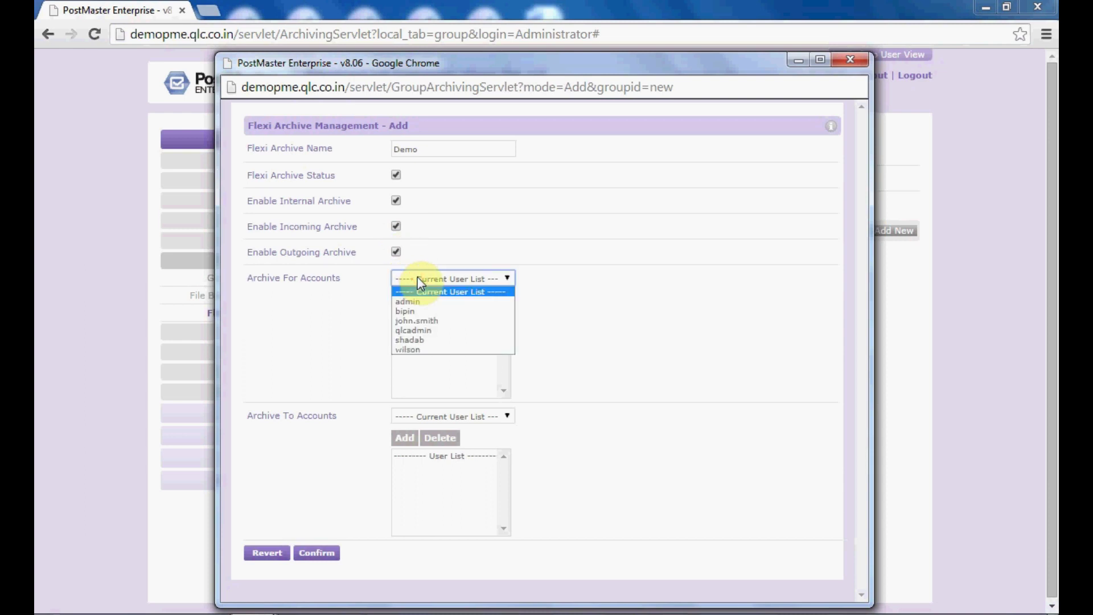
left_click(420, 340)
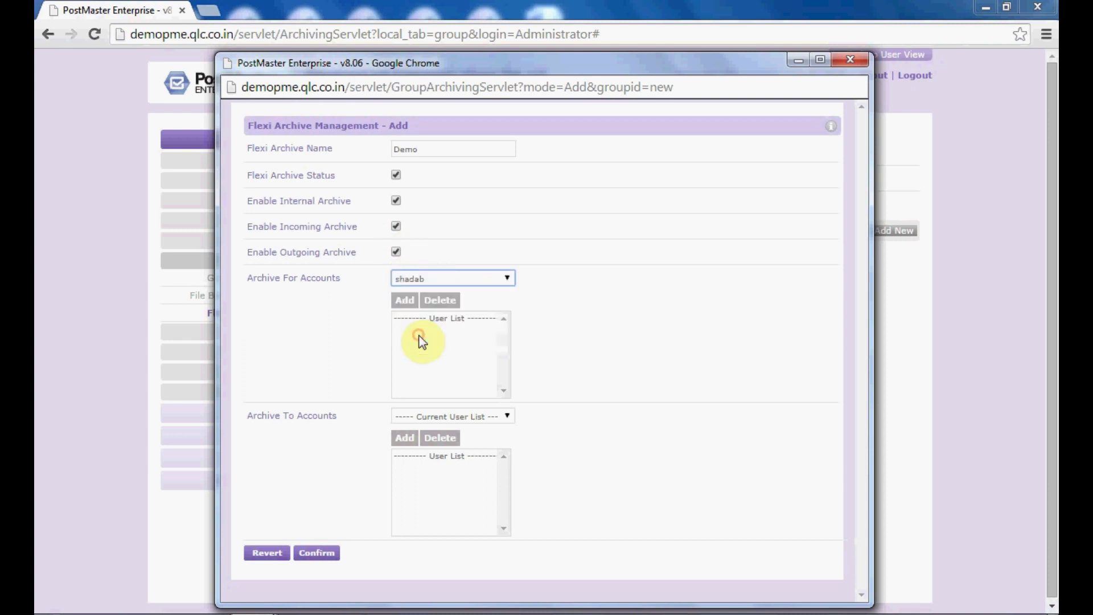
left_click(401, 303)
left_click(432, 279)
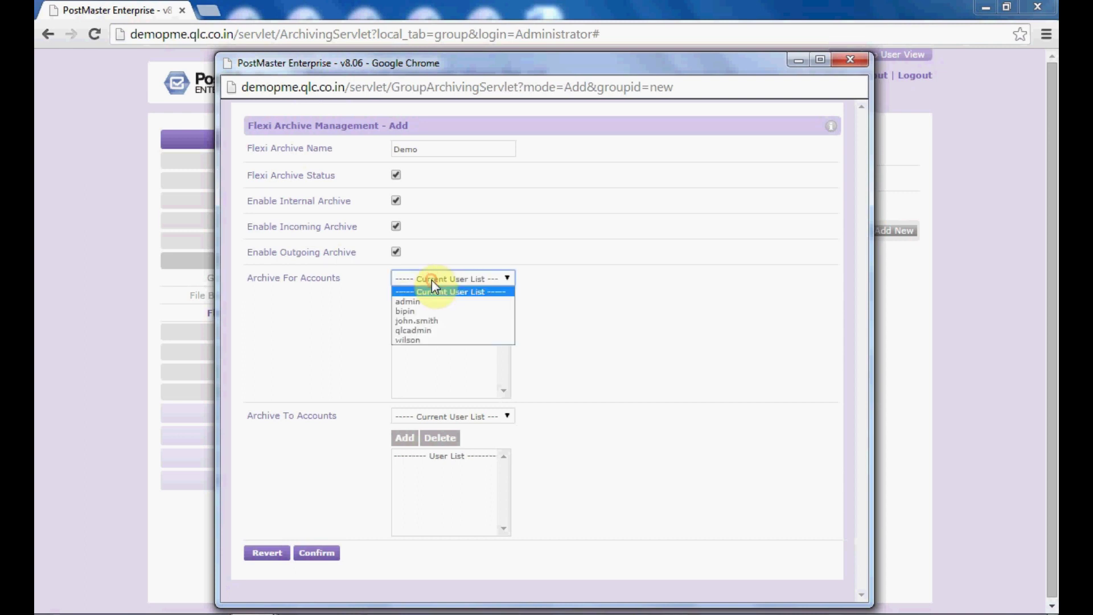
left_click(416, 310)
left_click(404, 302)
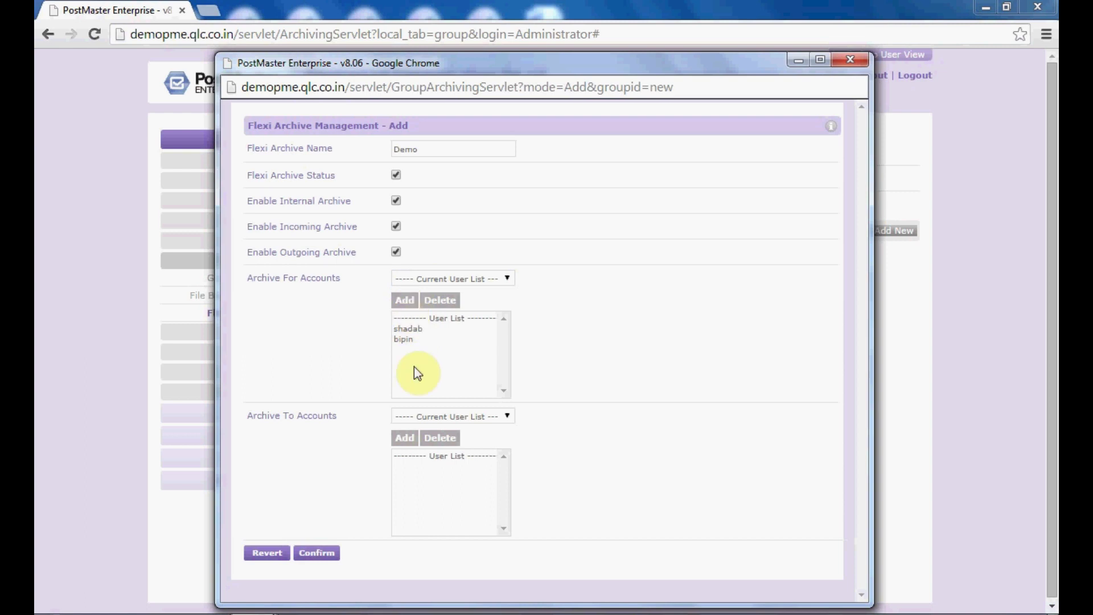
- Add admin and qlcadmin as Archive To accounts and save the Demo archive
left_click(430, 418)
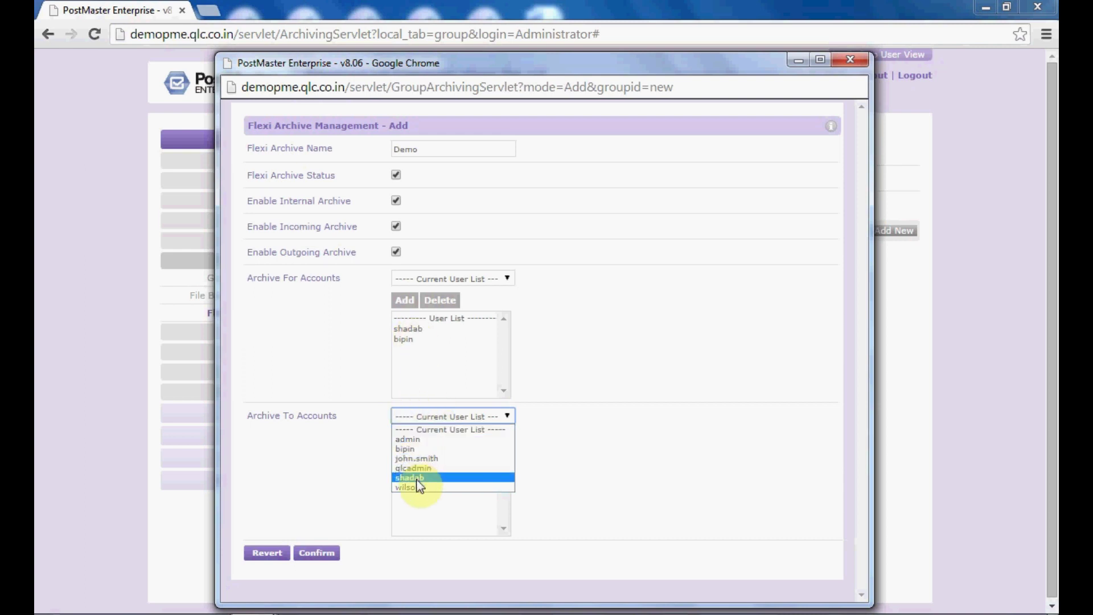
left_click(405, 439)
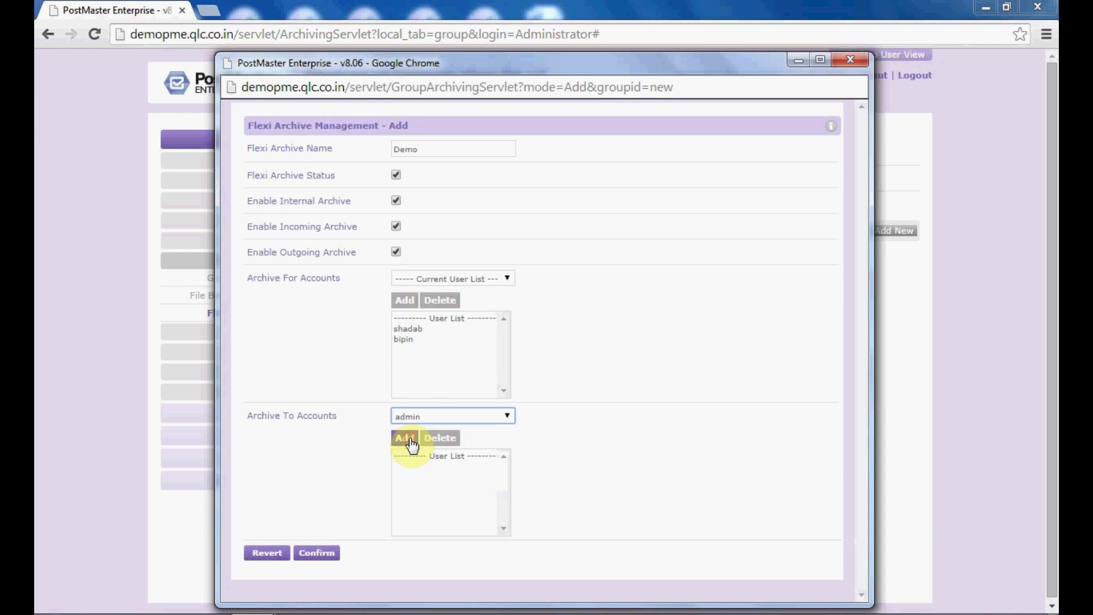
left_click(411, 443)
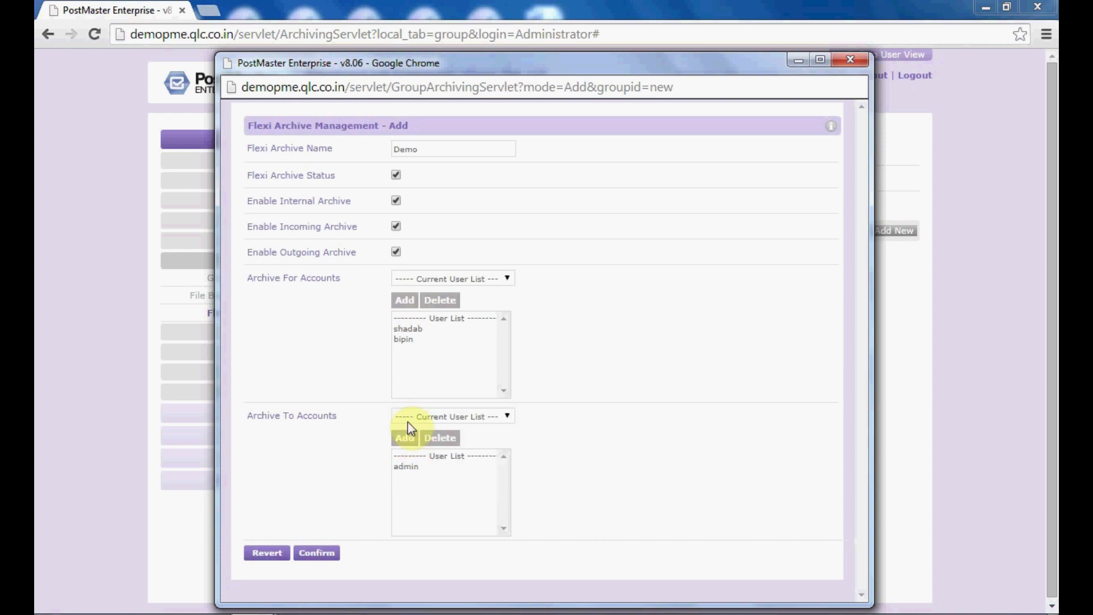
left_click(406, 418)
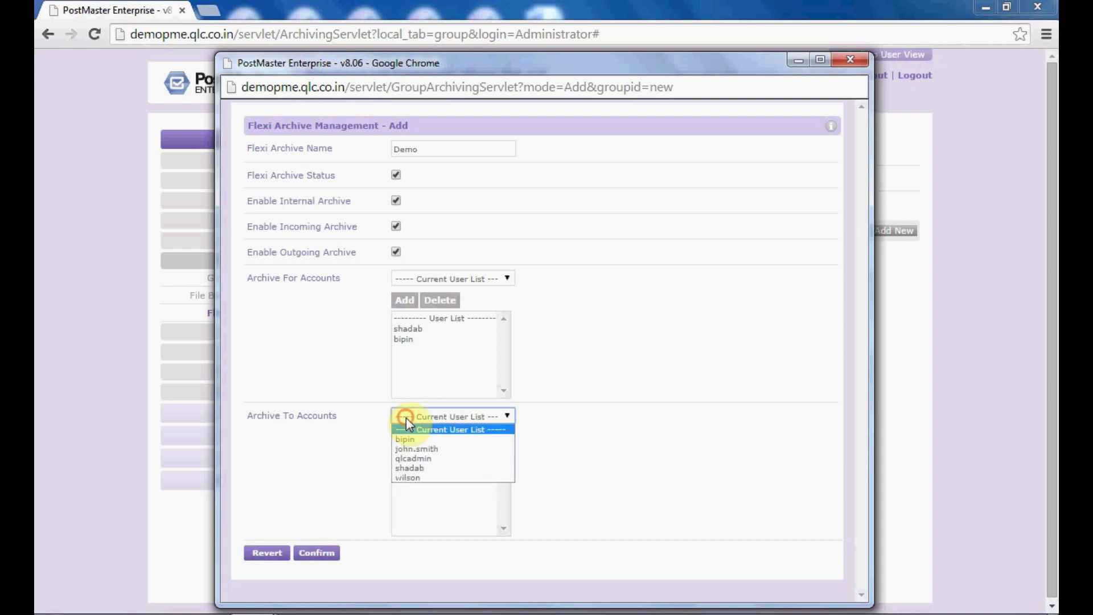
left_click(410, 459)
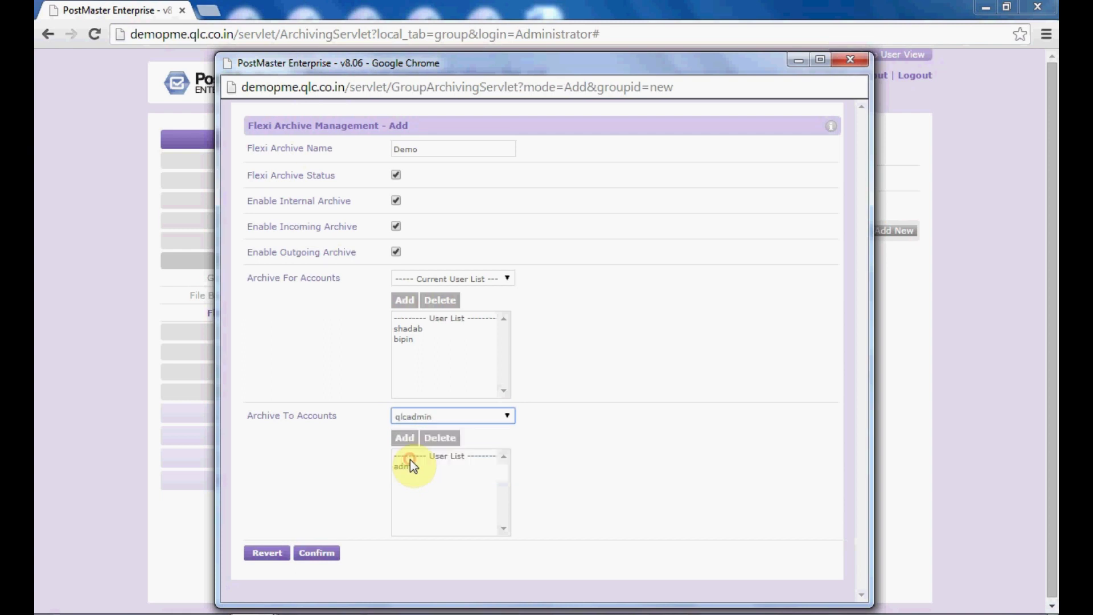
left_click(406, 439)
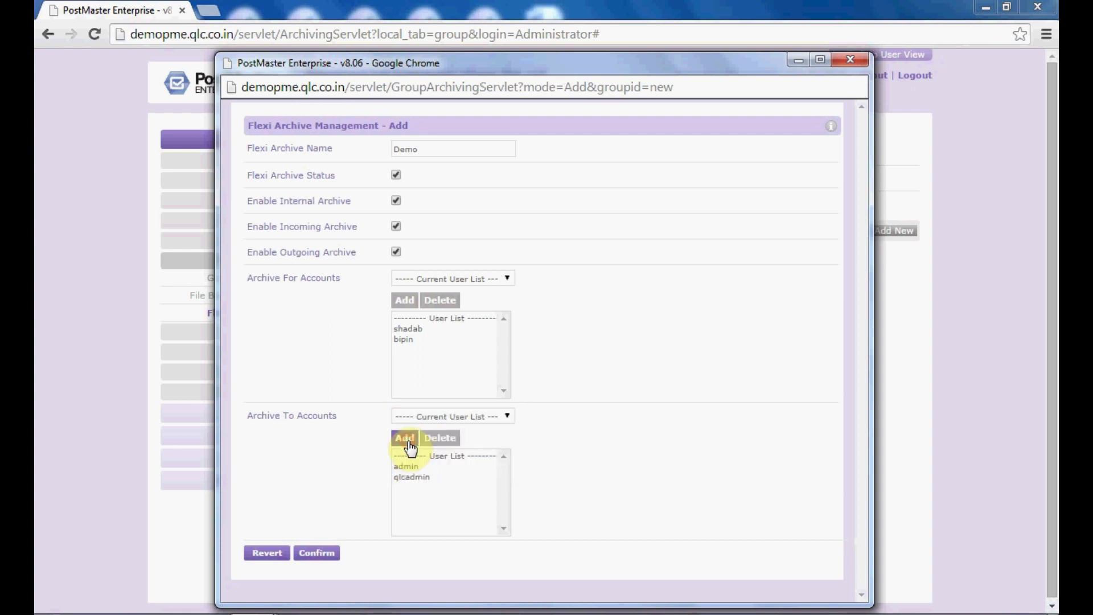
left_click(332, 555)
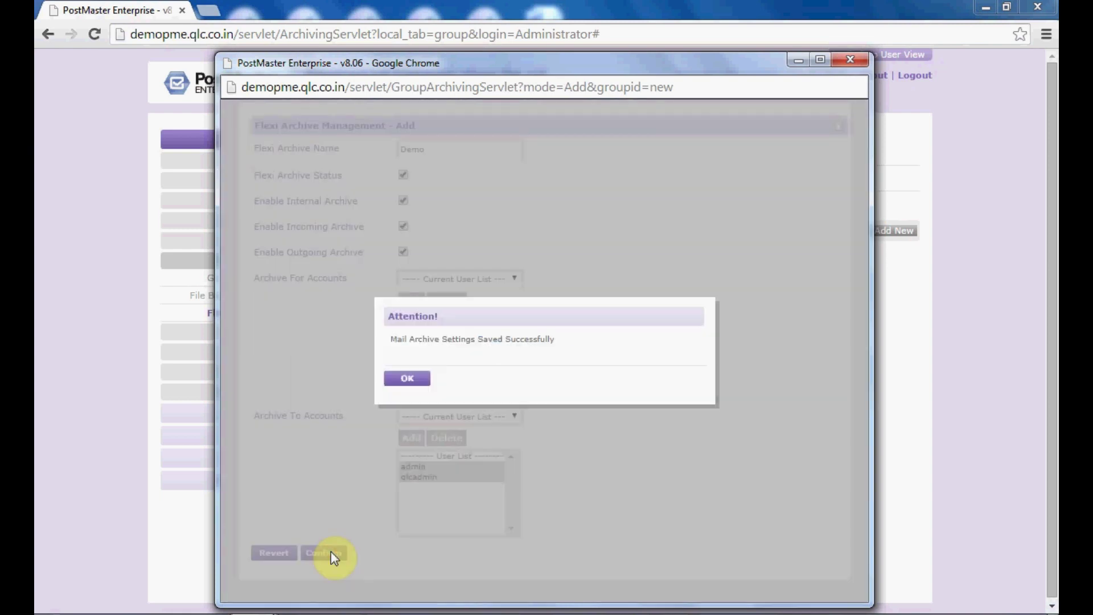
left_click(409, 379)
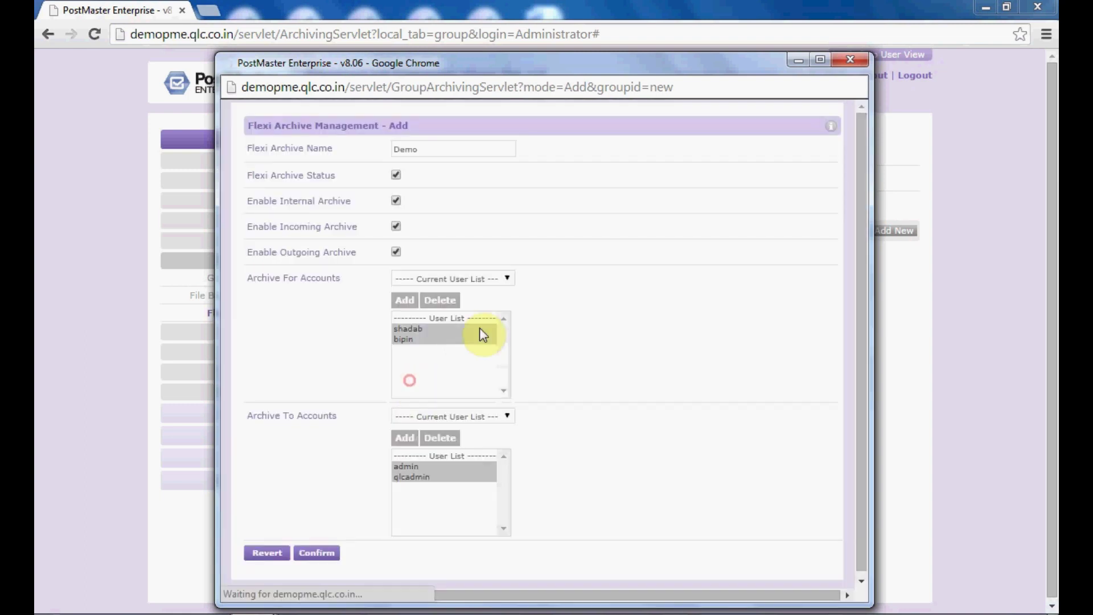
- Close the Demo form, reload the Flexi Archive page, save the archive rules, and switch to user view
left_click(860, 58)
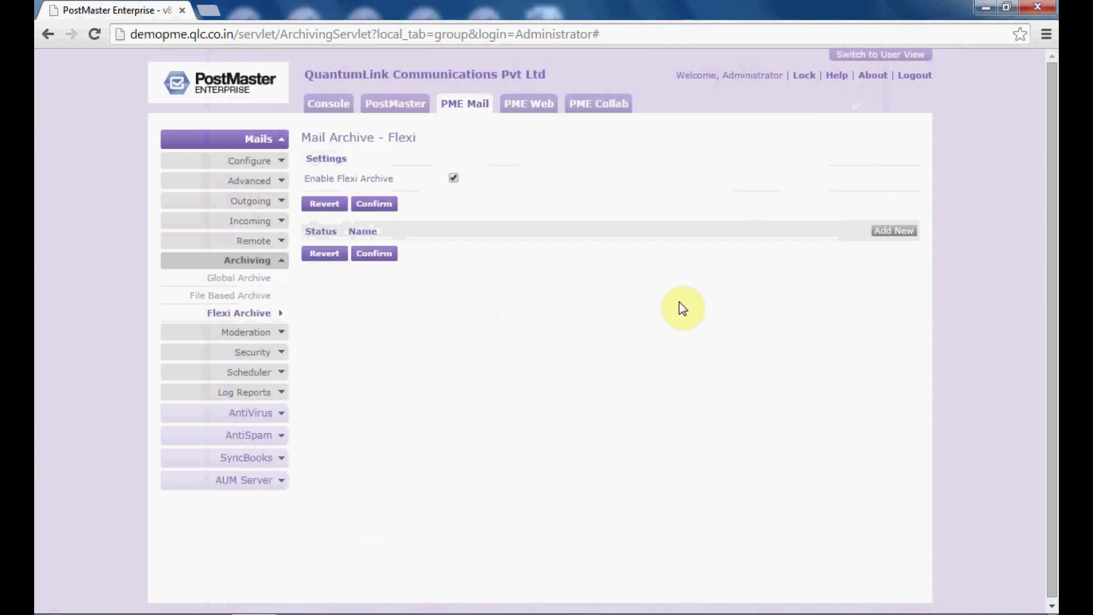
right_click(678, 301)
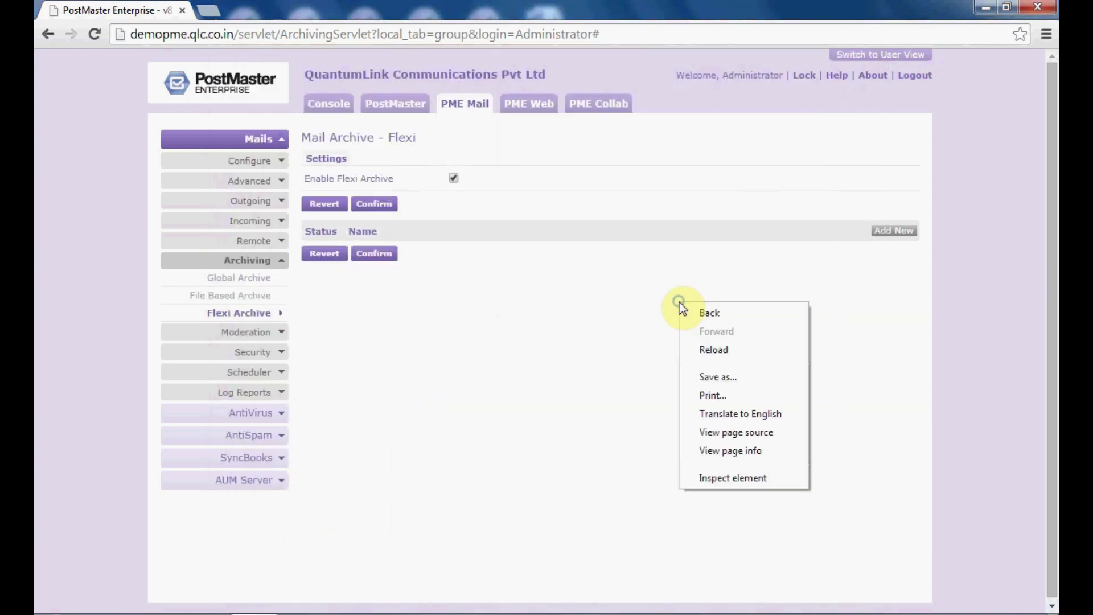
left_click(706, 352)
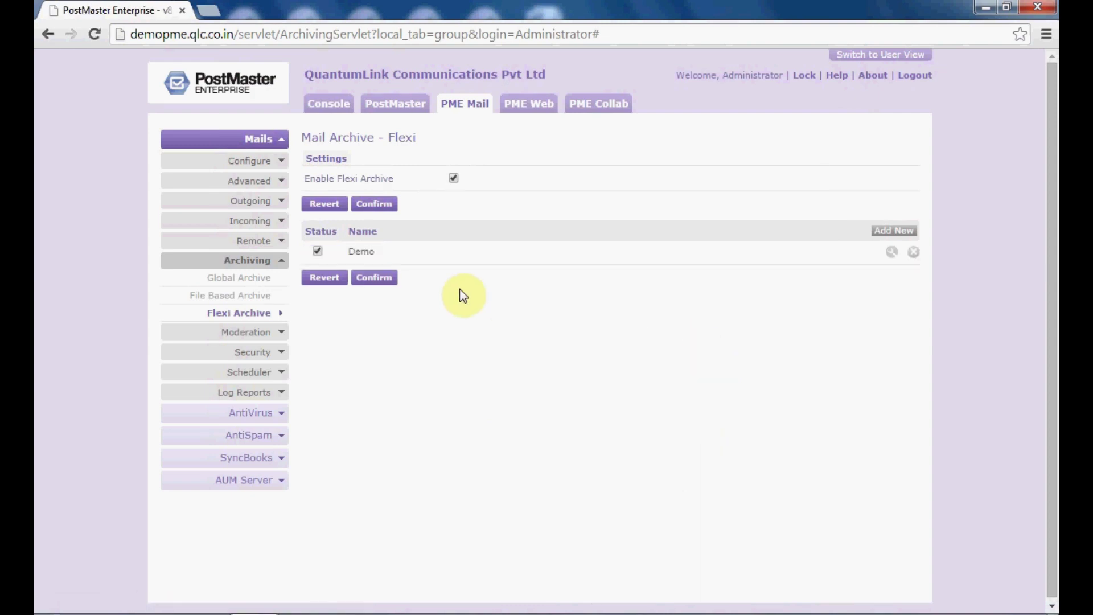
left_click(381, 278)
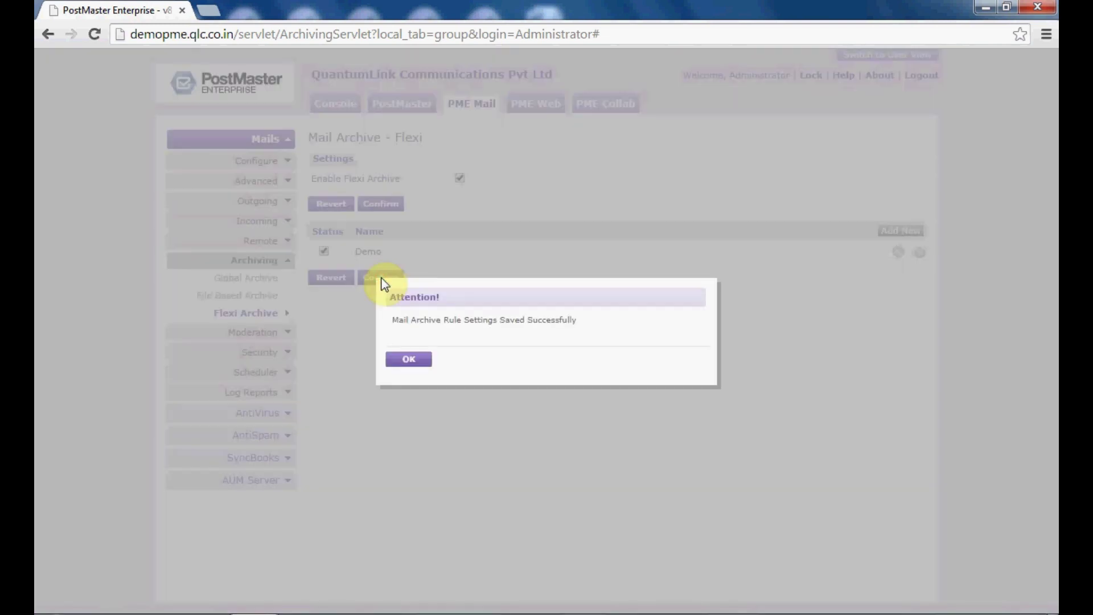
left_click(413, 359)
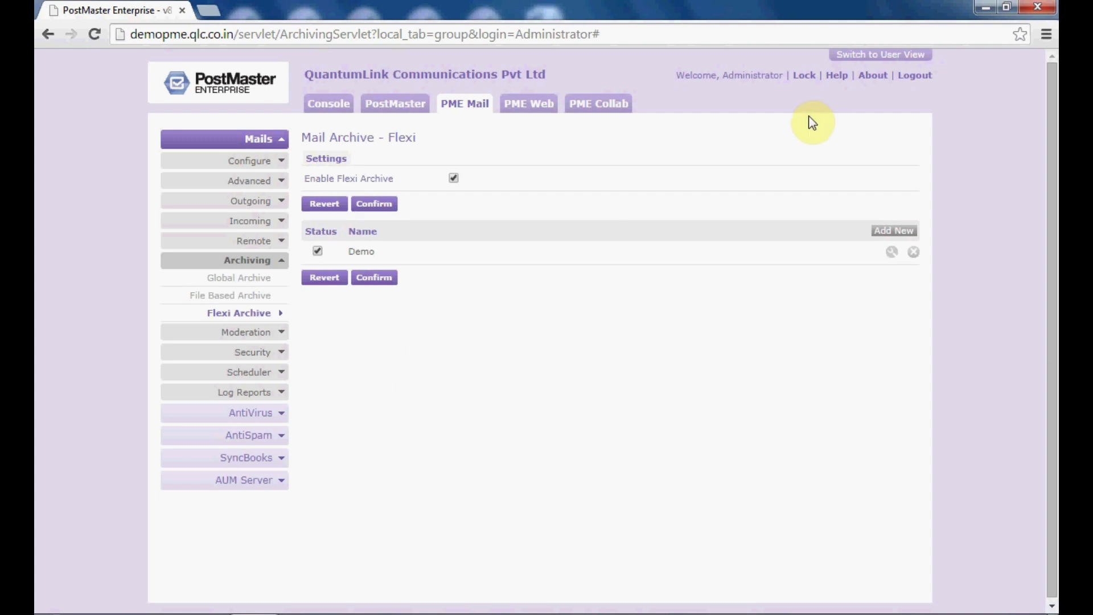
left_click(883, 55)
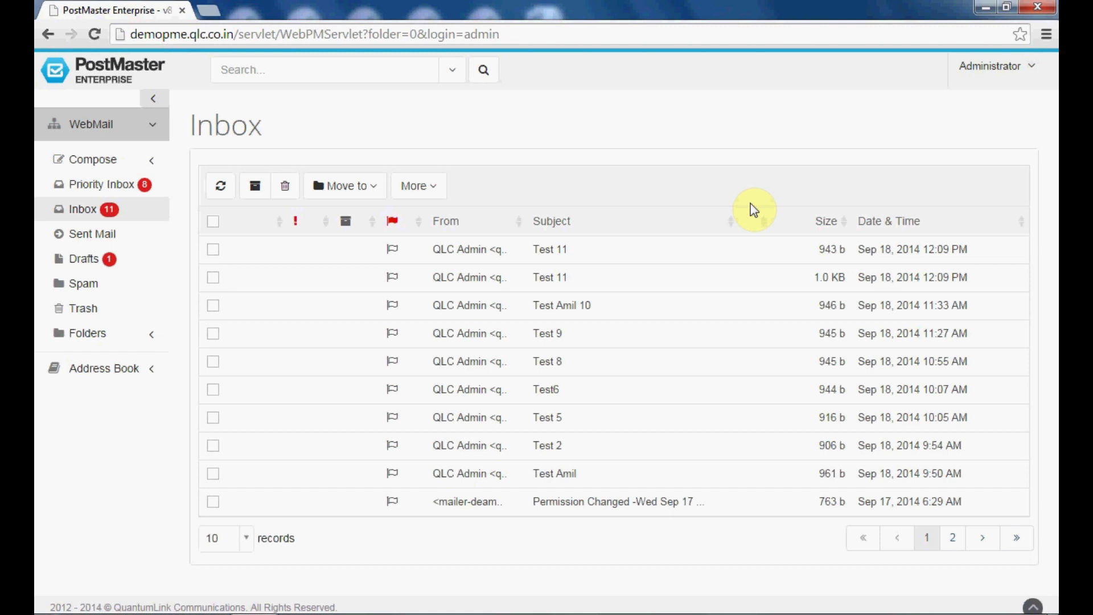
- Open the Administrator account menu and go to the Archive section
left_click(983, 77)
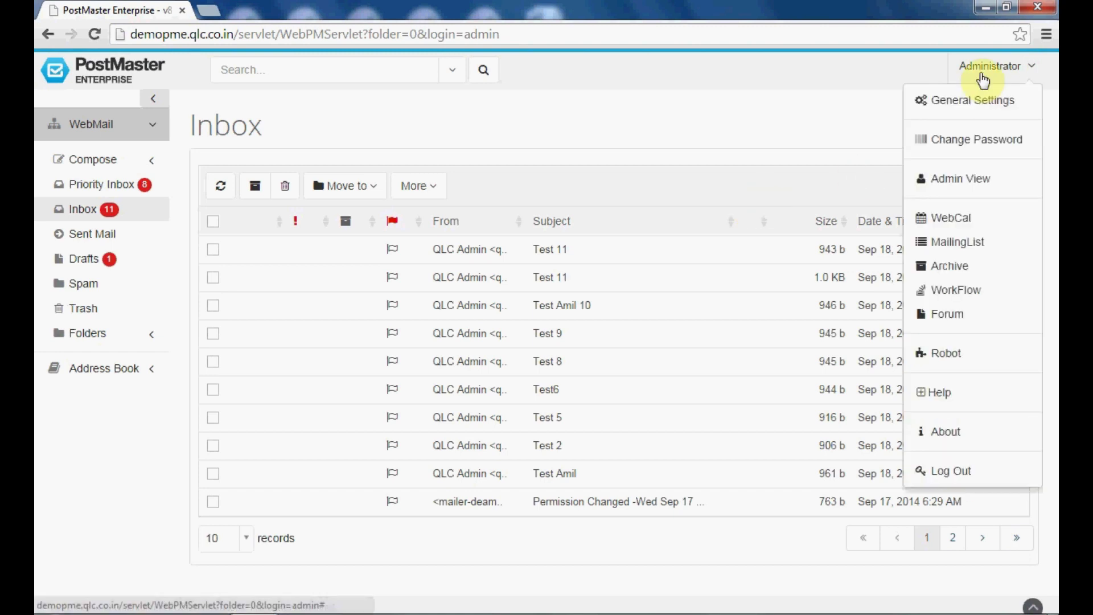
left_click(960, 267)
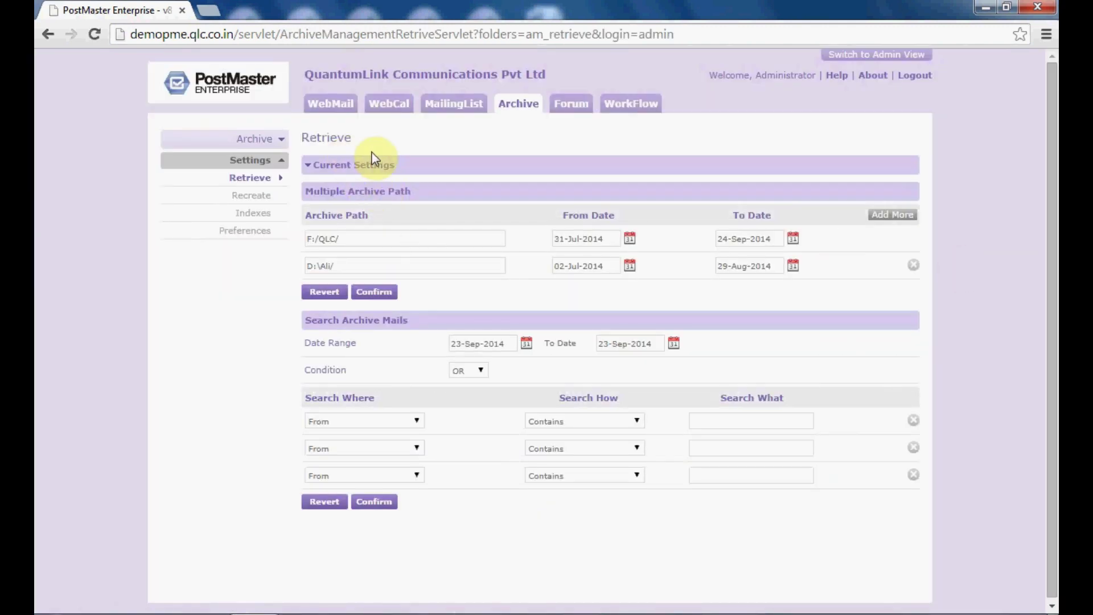
- Review the current archiving settings, then add a third, empty archive path row
left_click(418, 167)
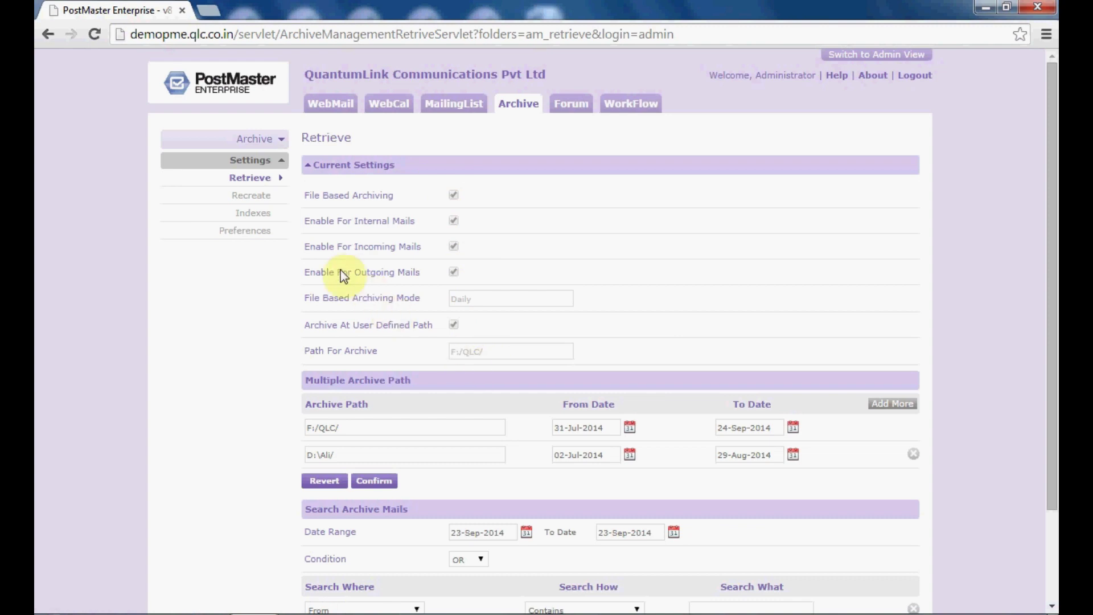
left_click(251, 180)
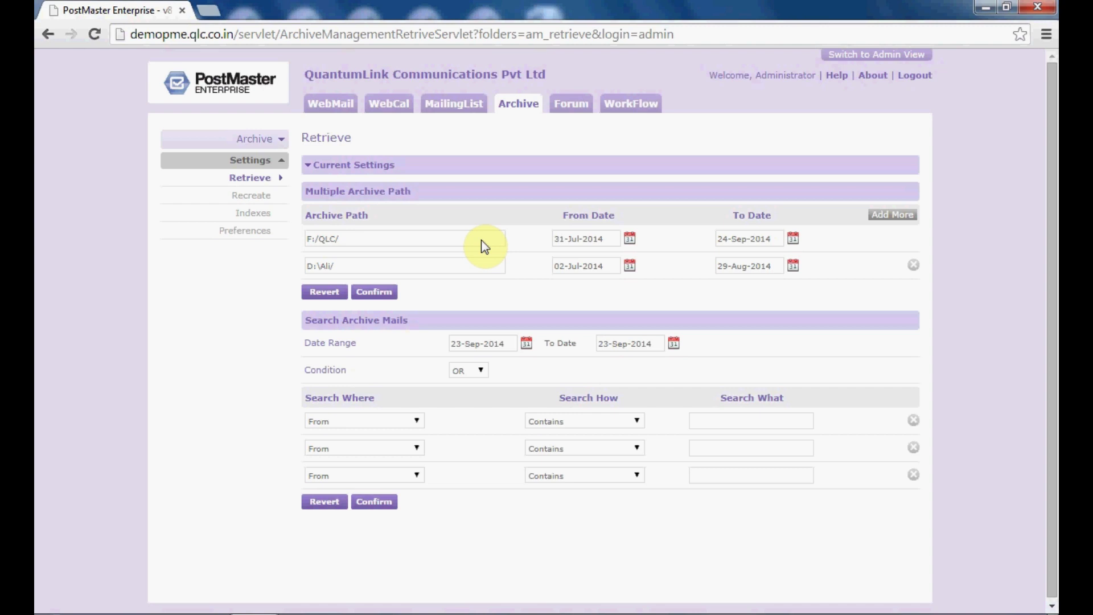
left_click(892, 219)
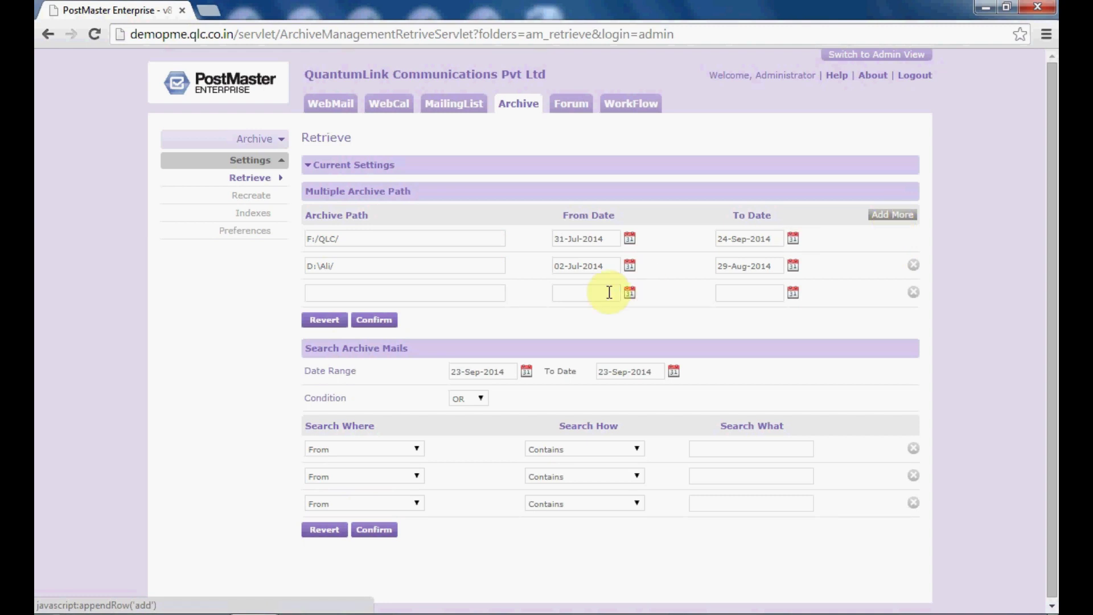
left_click(436, 296)
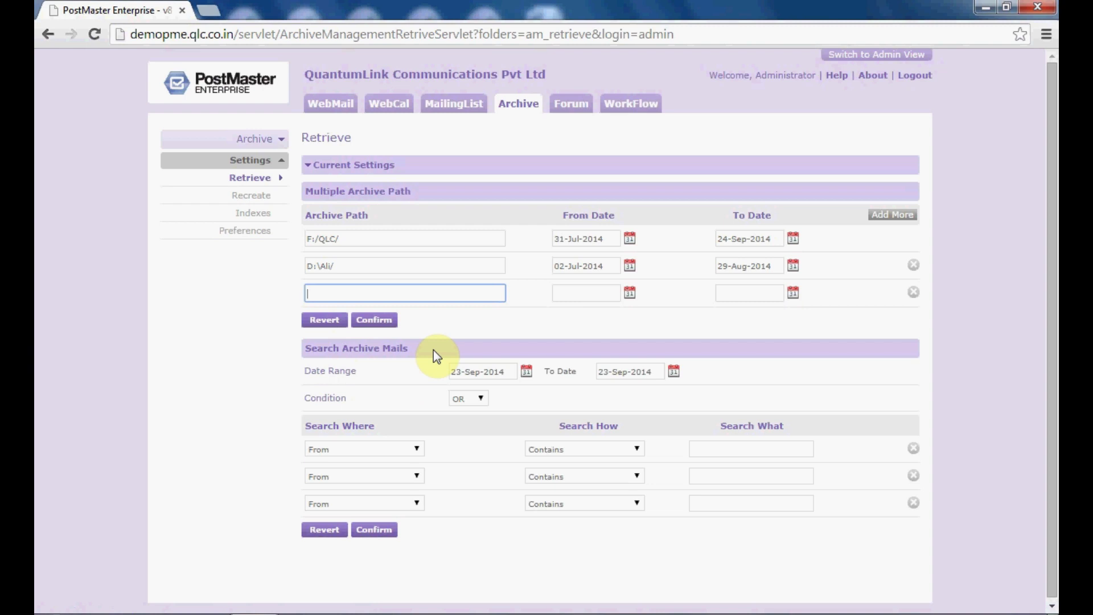
left_click(492, 375)
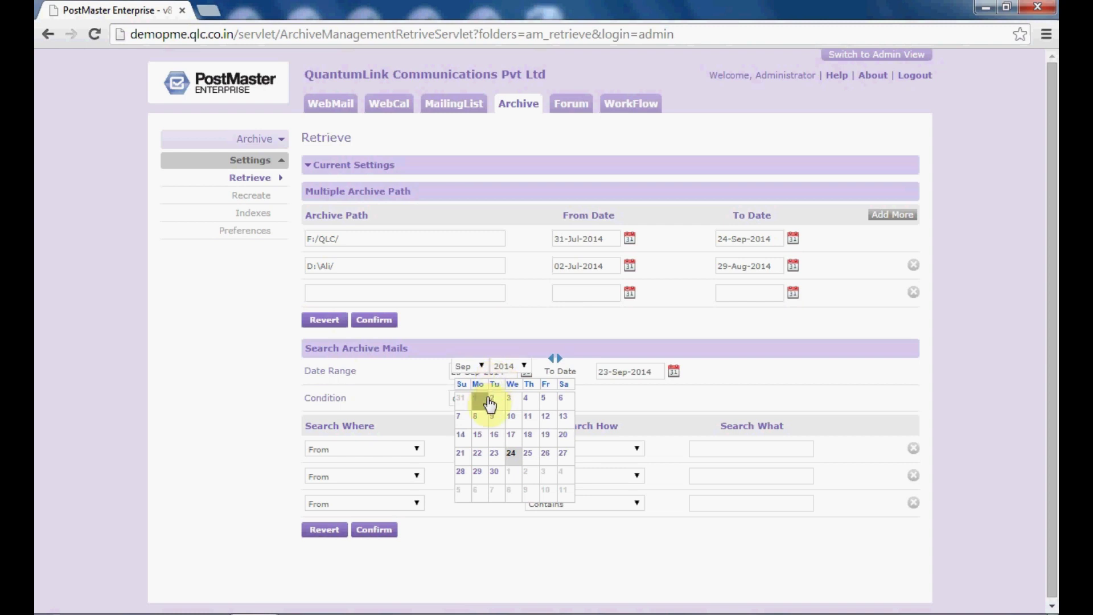
- Set the archive search date range from 01-Jun-2014 to 31-Jul-2014
left_click(478, 367)
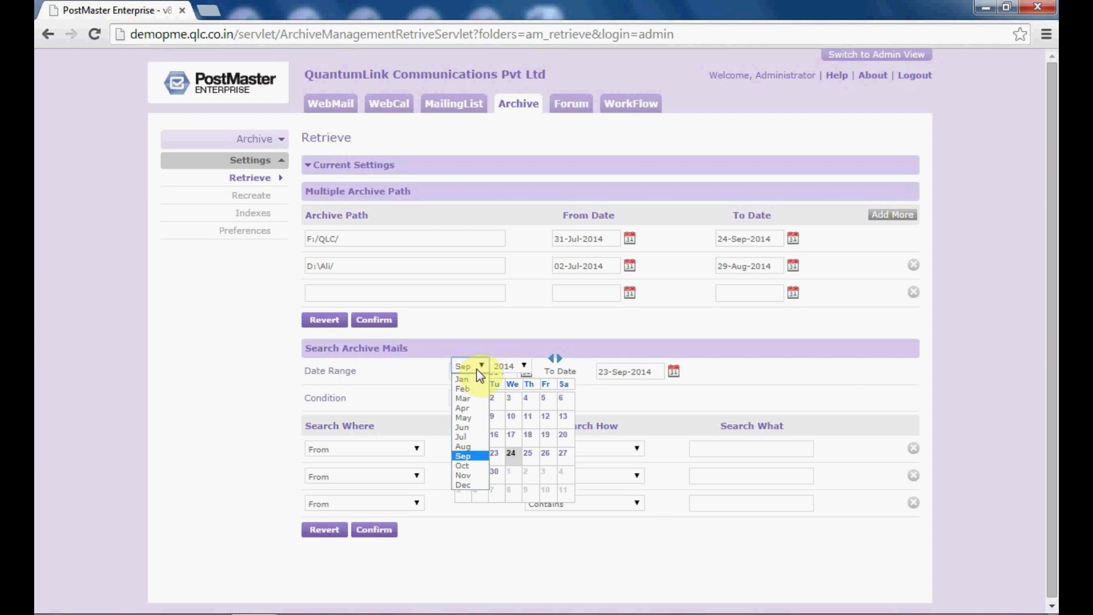
left_click(470, 427)
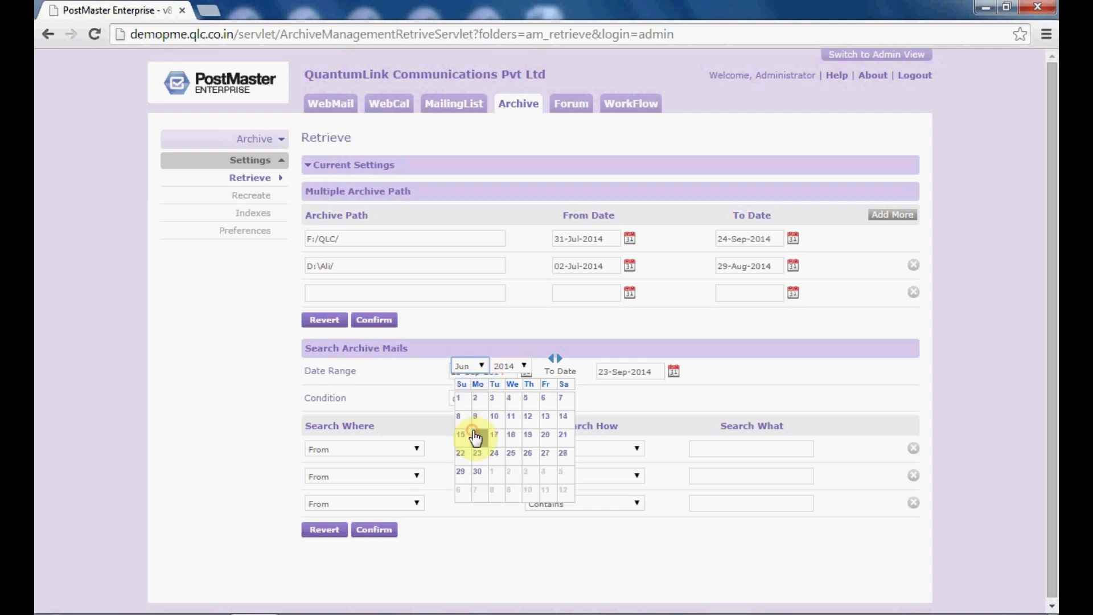
left_click(463, 398)
left_click(625, 376)
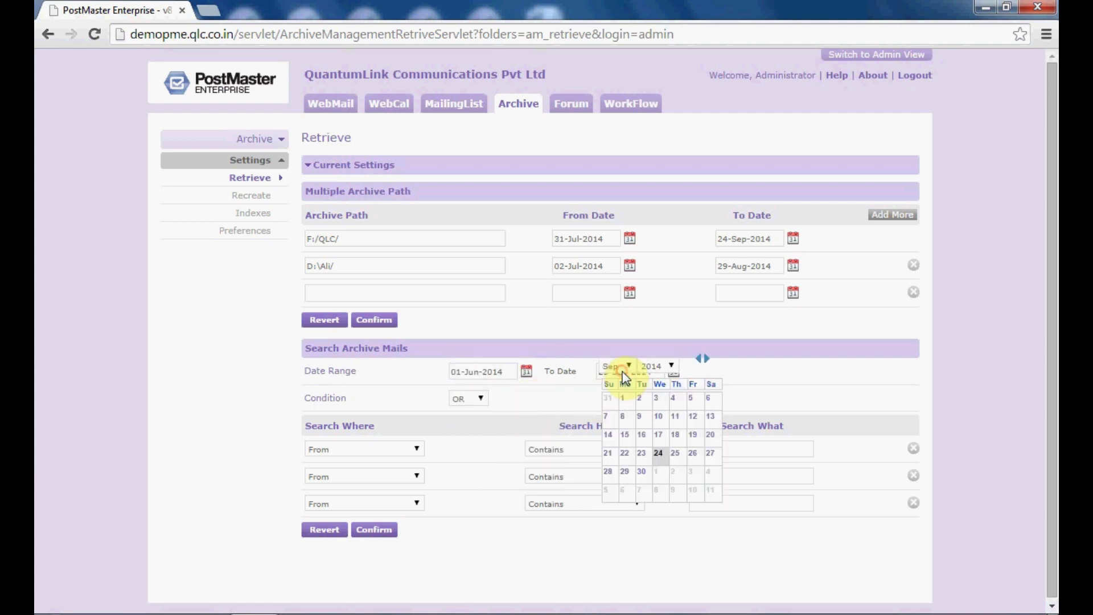
left_click(631, 368)
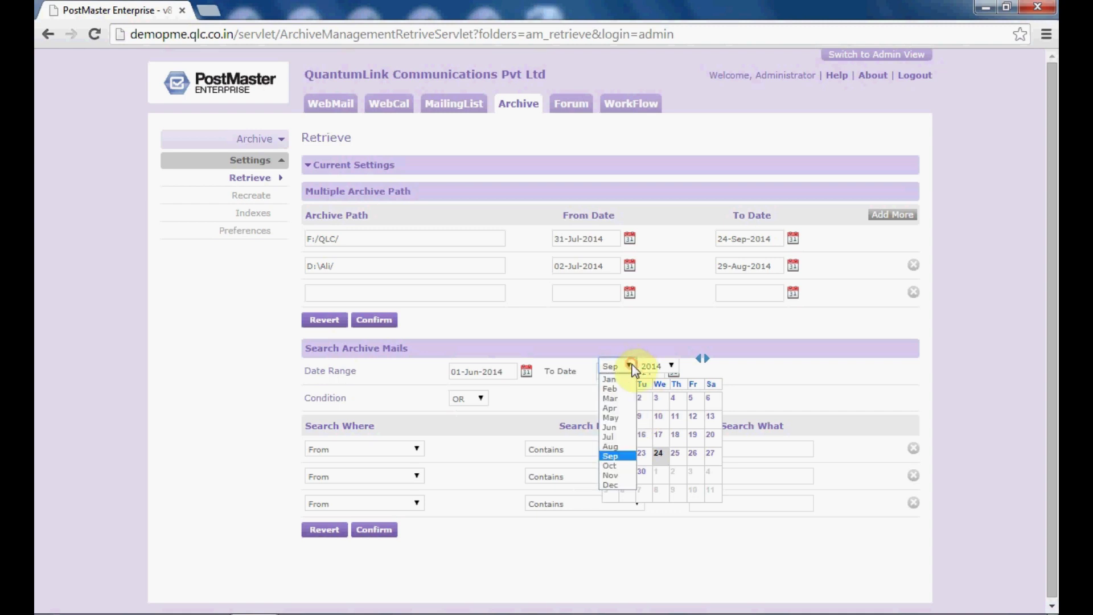
left_click(622, 437)
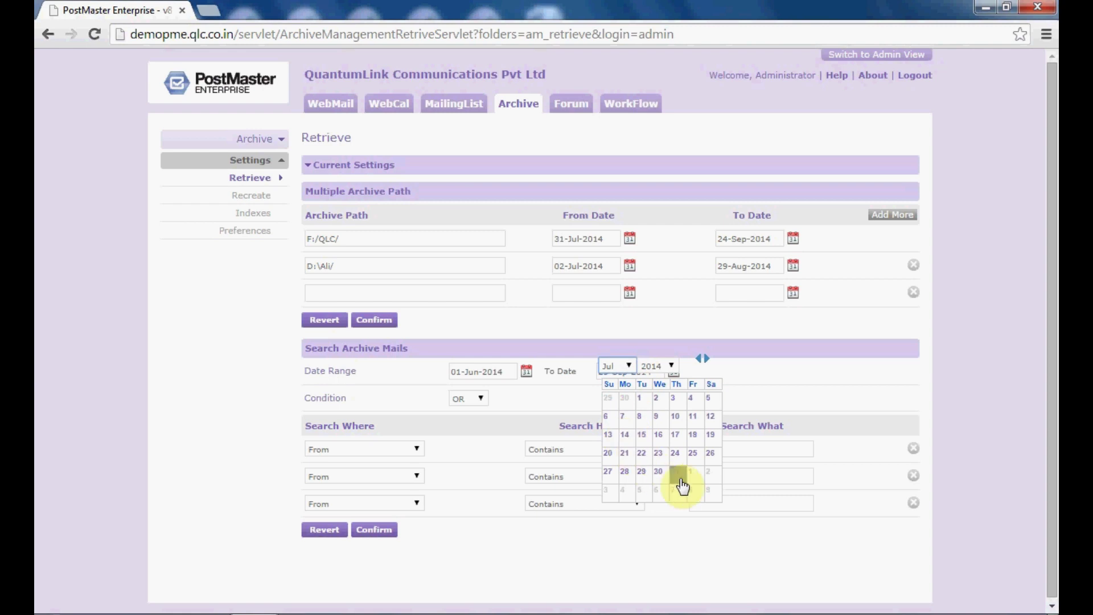
left_click(677, 477)
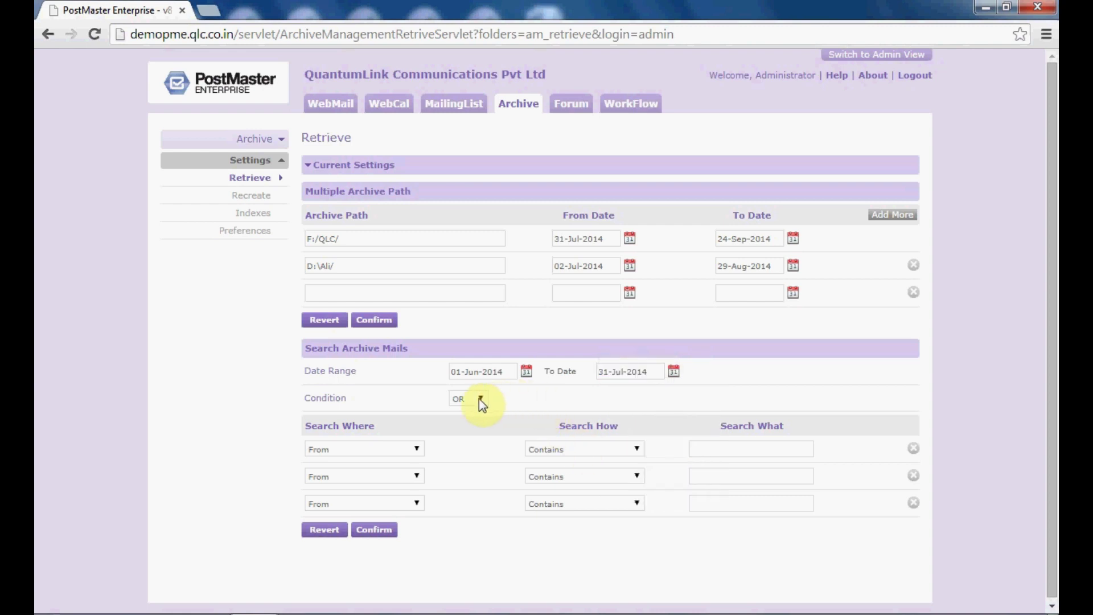
- Search archive mails with an AND condition where From contains the administrator's login
left_click(479, 422)
left_click(417, 449)
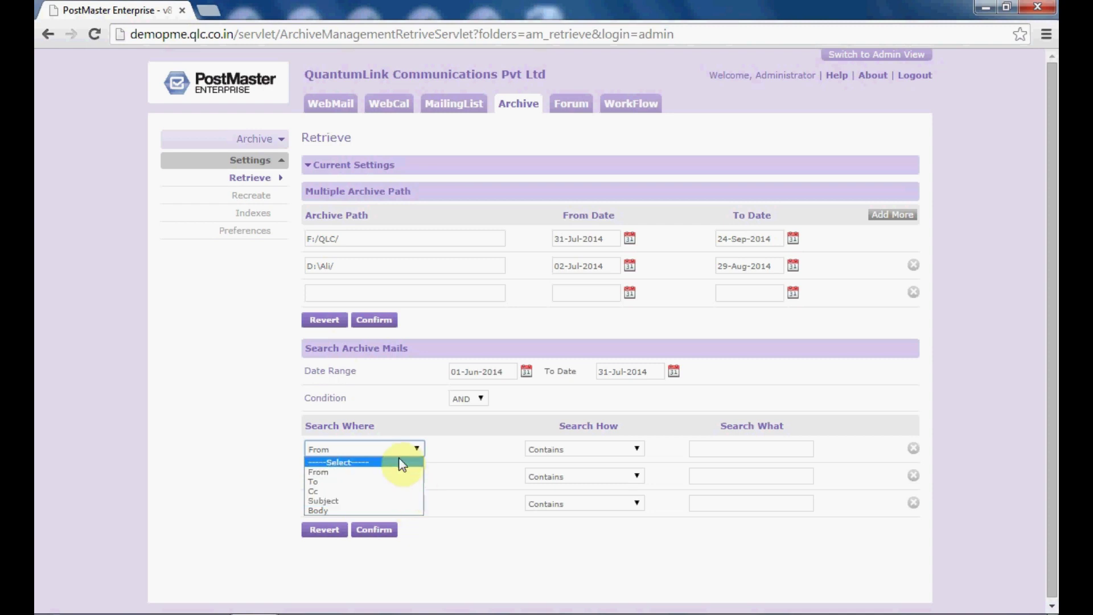
left_click(401, 462)
left_click(419, 447)
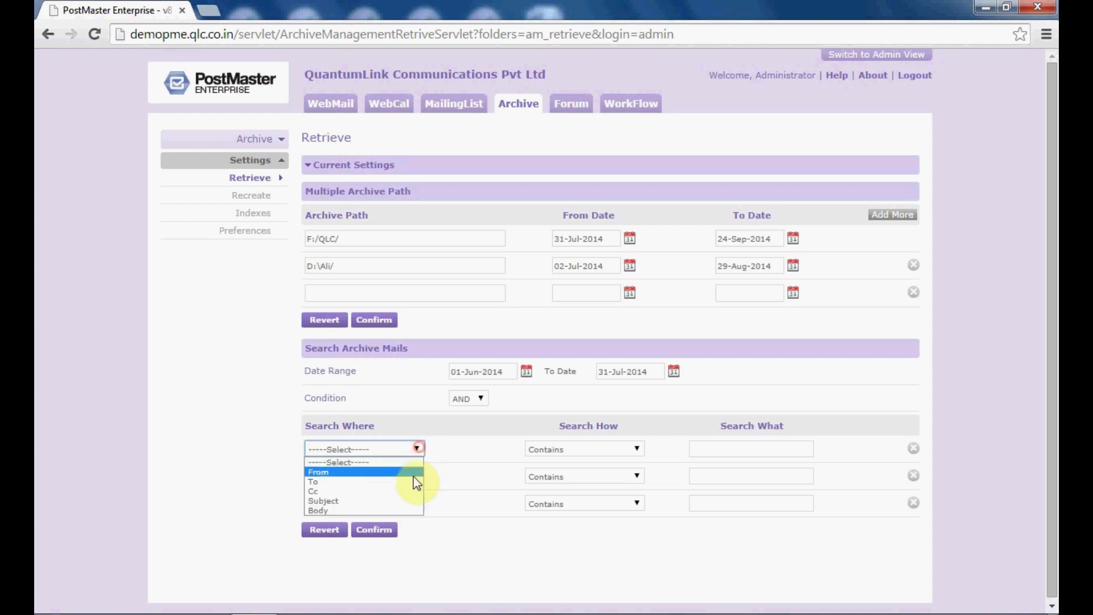
left_click(416, 473)
left_click(547, 453)
left_click(561, 481)
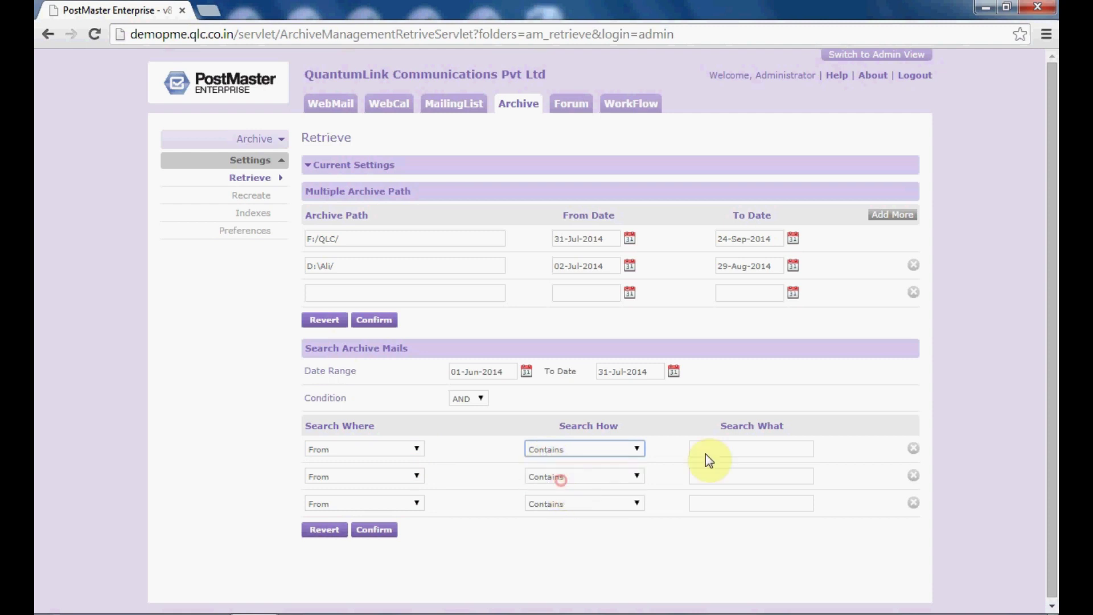
left_click(765, 448)
type("qlcadmin")
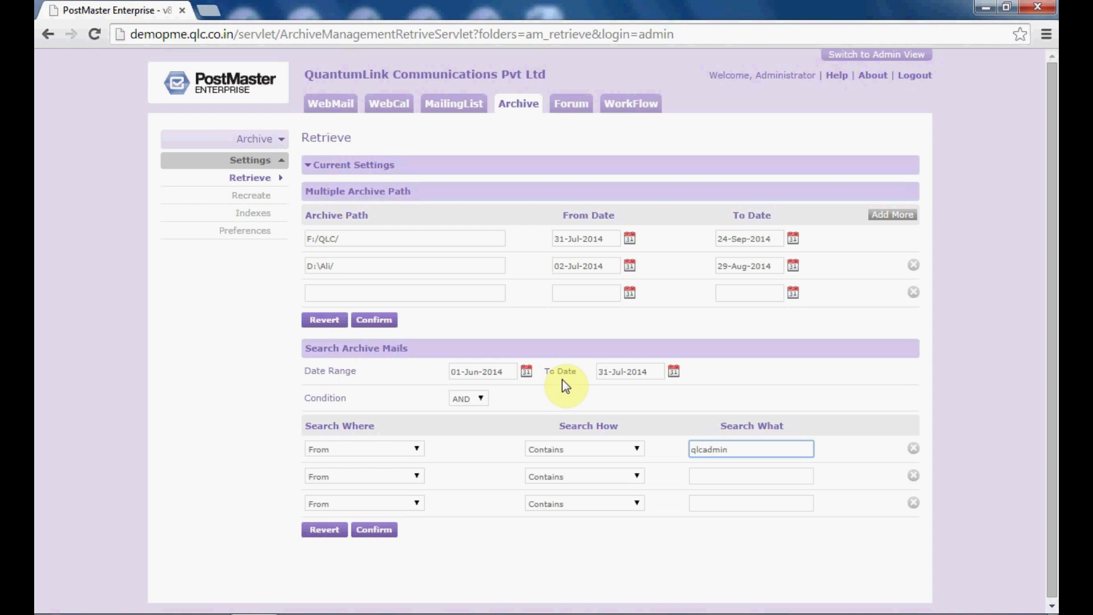
left_click(378, 535)
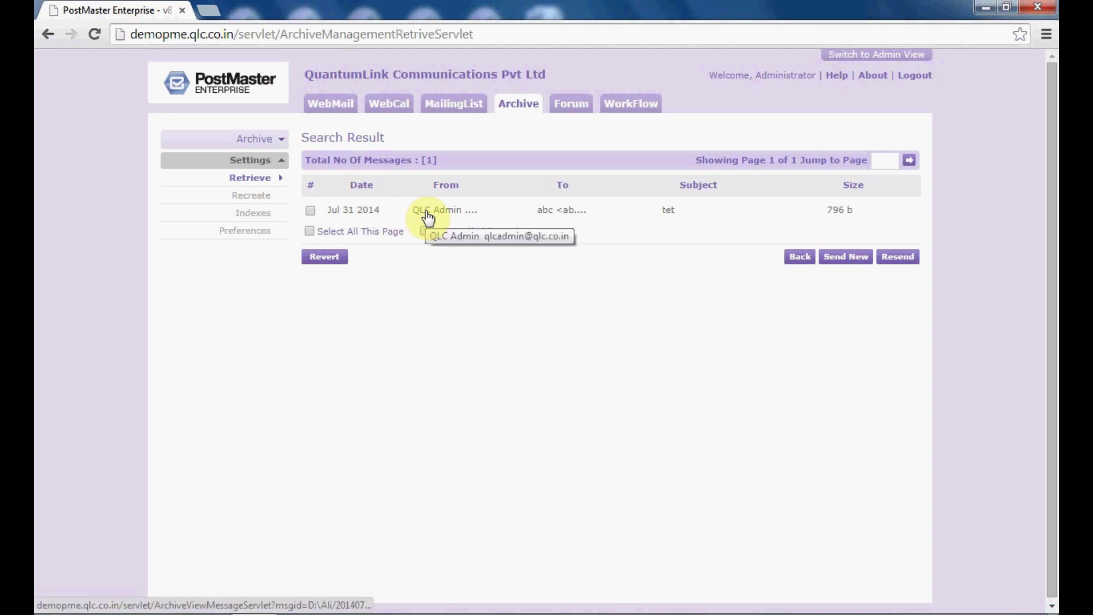
- Select the matching mail on this page and across the retrieval, send it as new, then go to Recreate
left_click(310, 231)
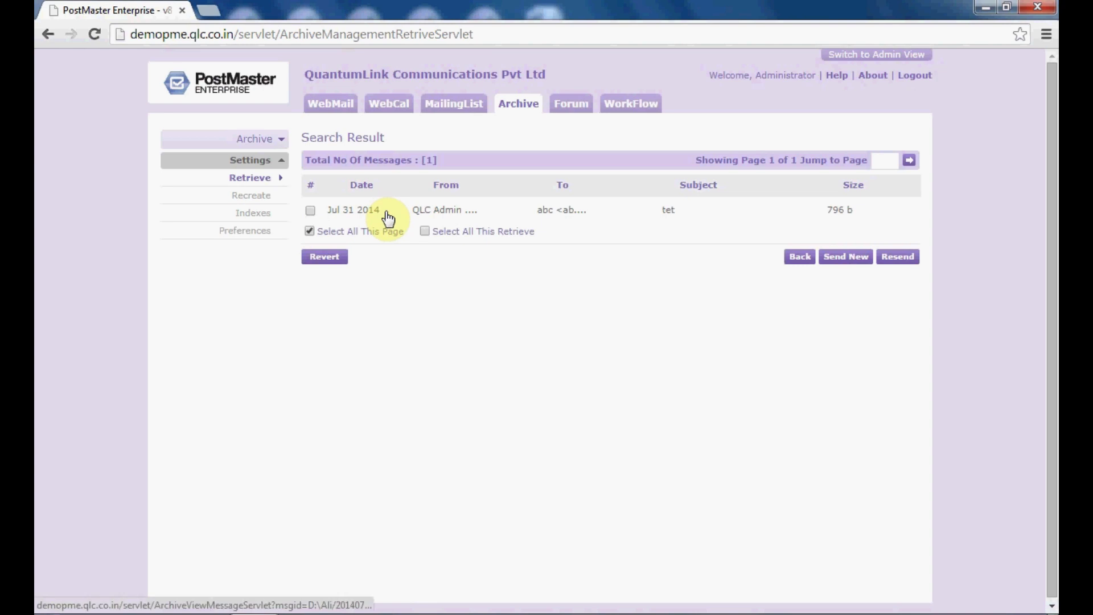
left_click(422, 232)
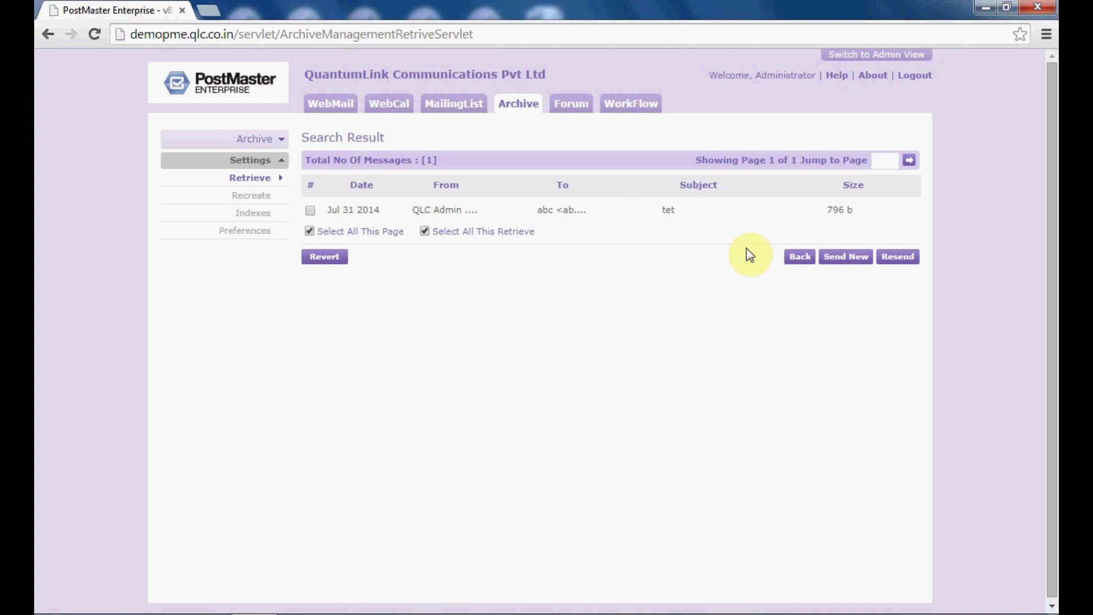
left_click(835, 260)
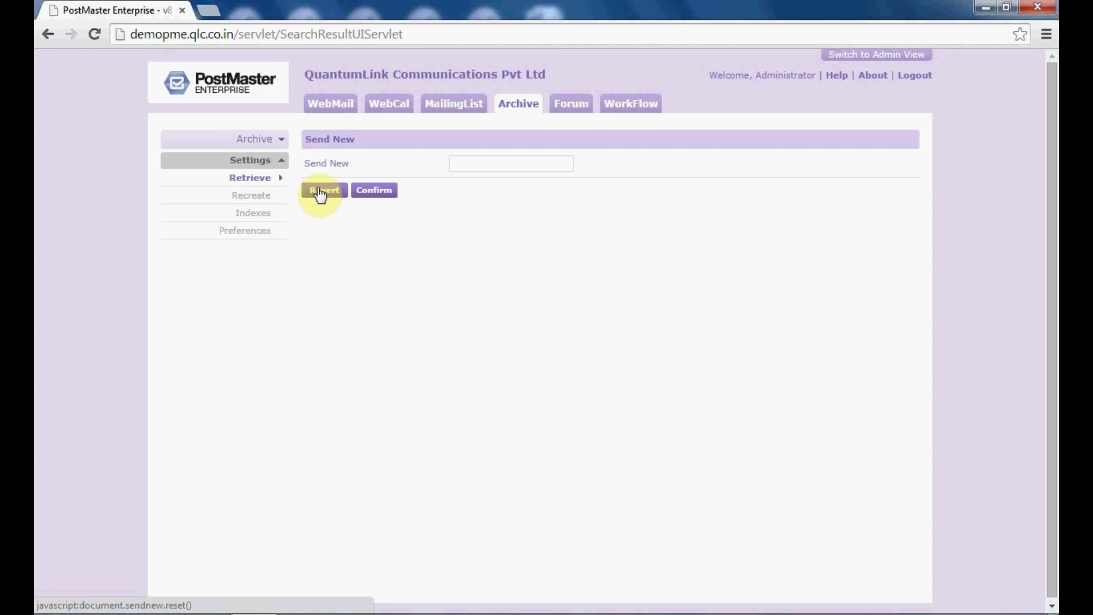
left_click(261, 192)
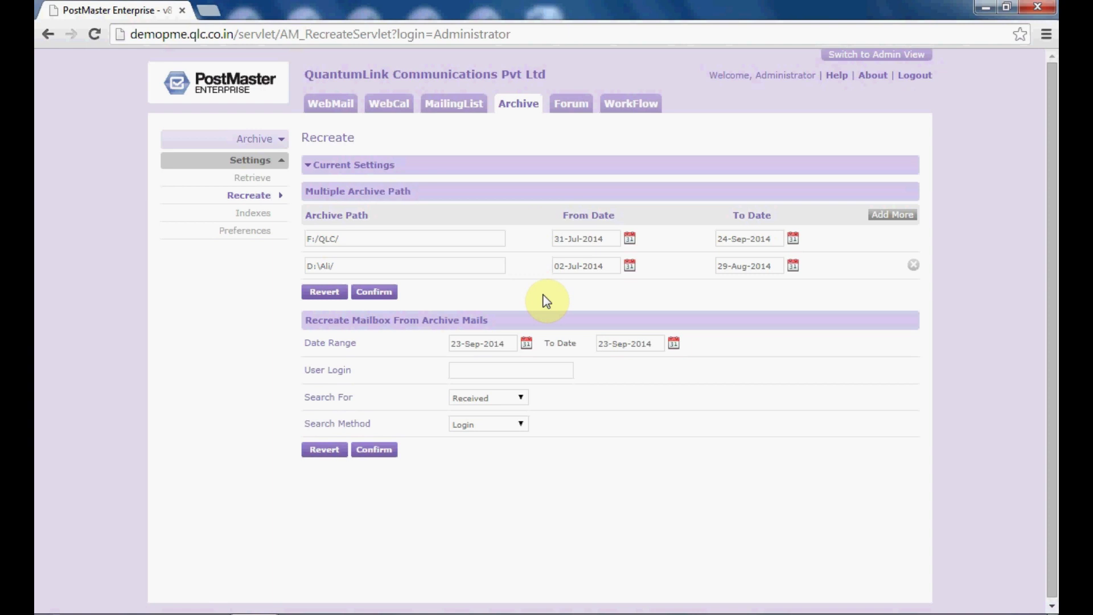
- Set the recreate date range from 01-Jul-2014 to 23-Sep-2014
left_click(498, 346)
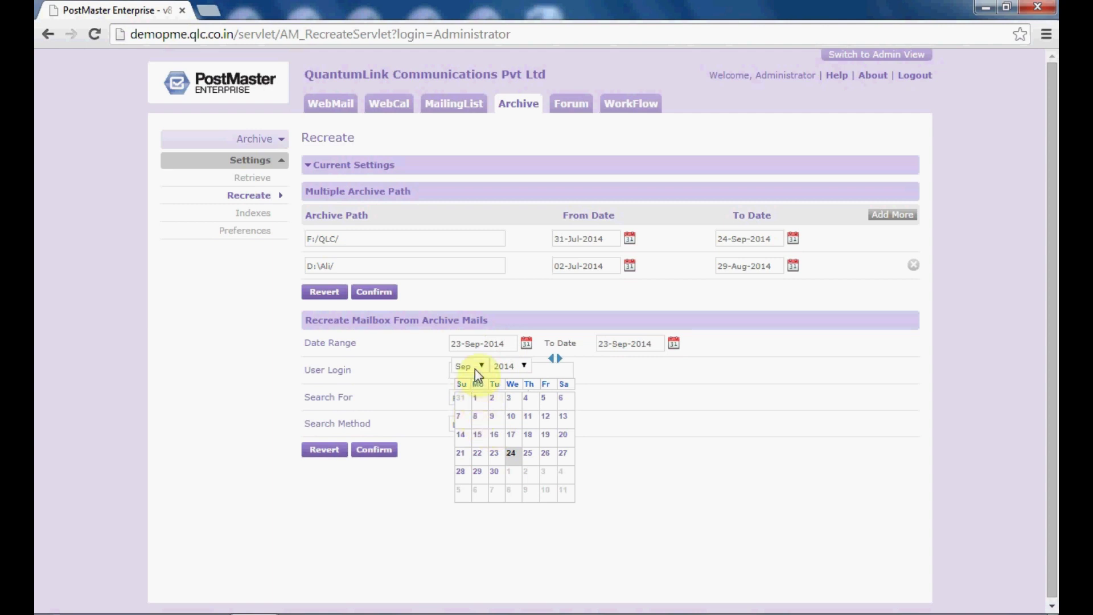
left_click(481, 367)
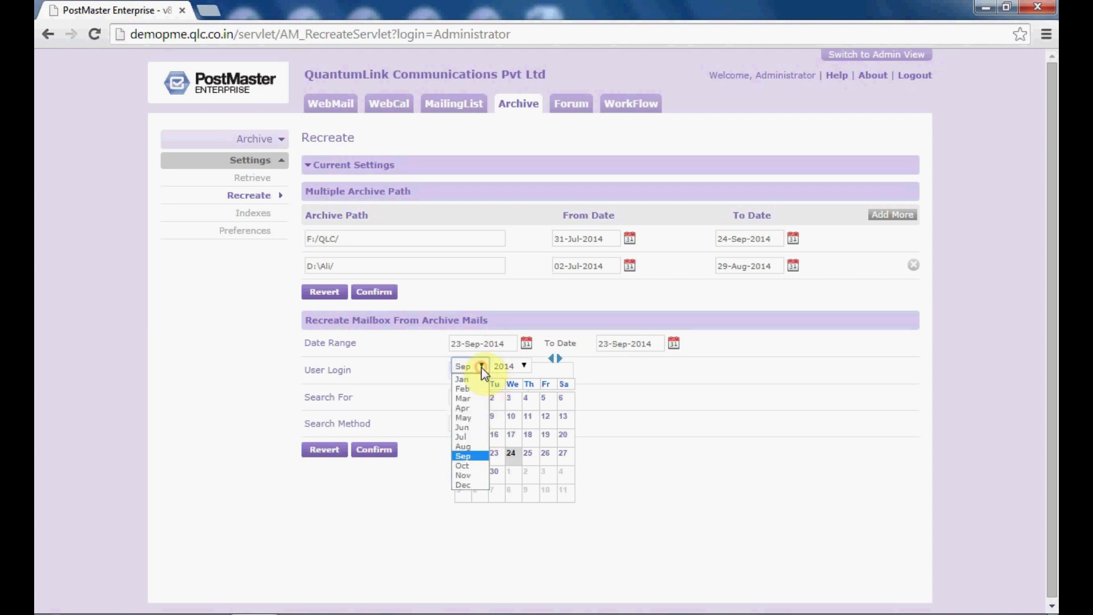
left_click(476, 437)
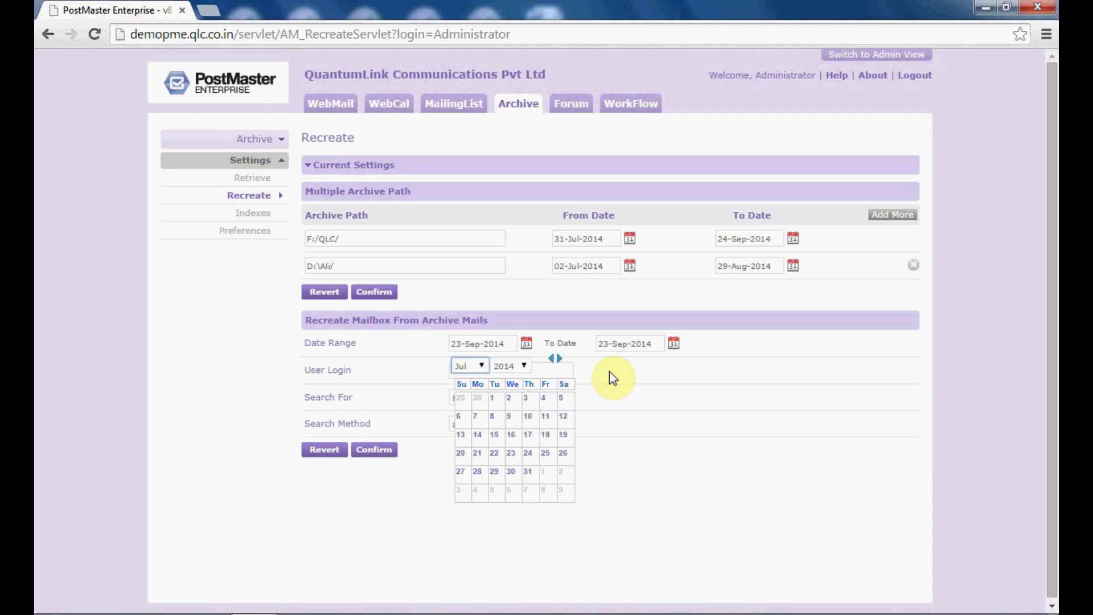
left_click(646, 347)
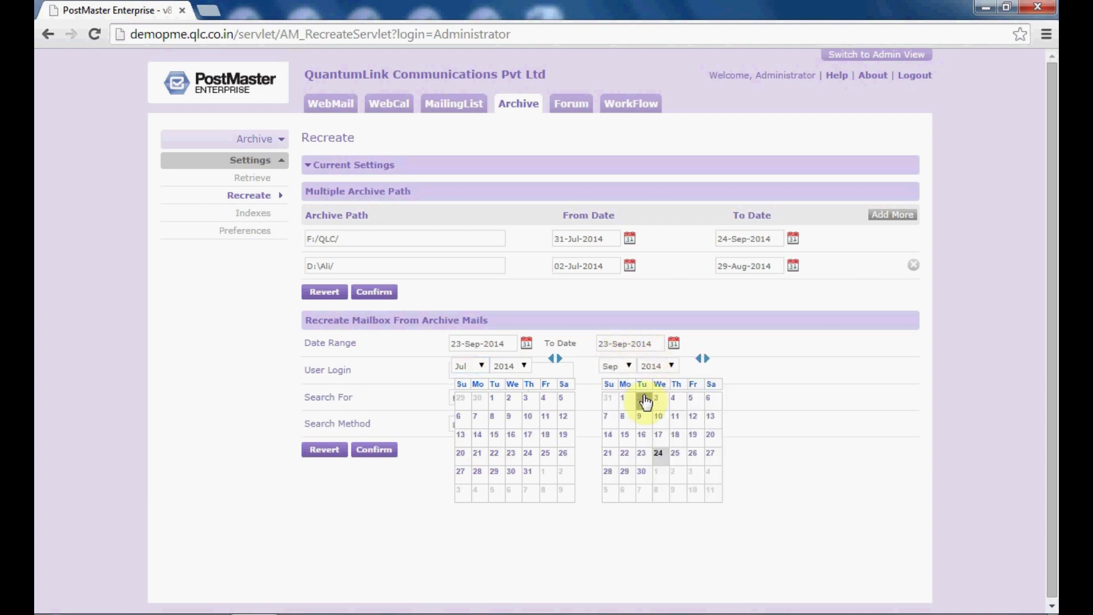
left_click(630, 367)
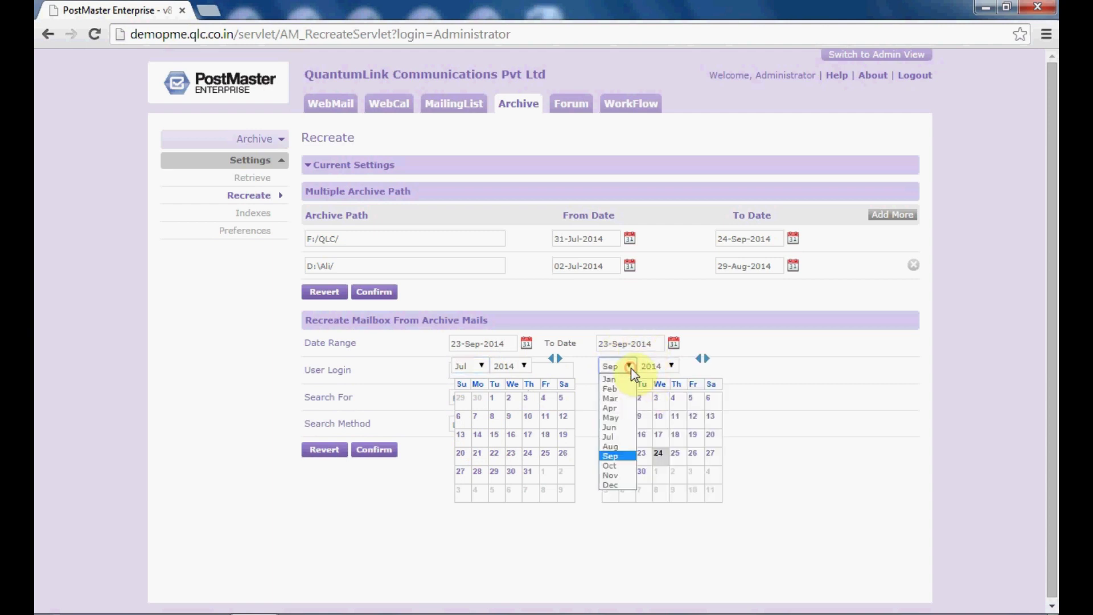
left_click(626, 456)
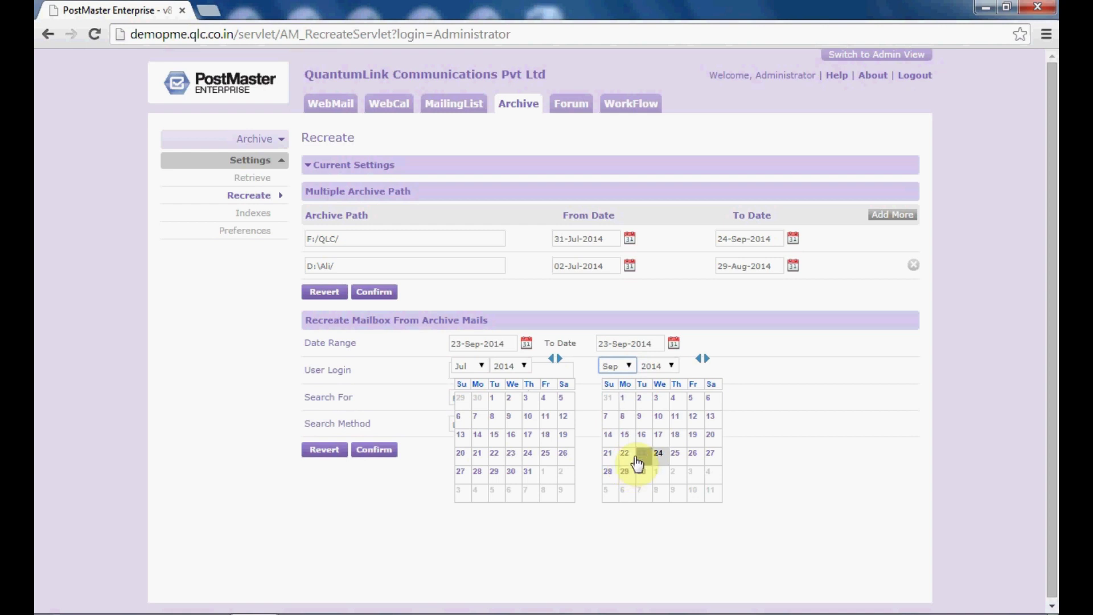
left_click(644, 461)
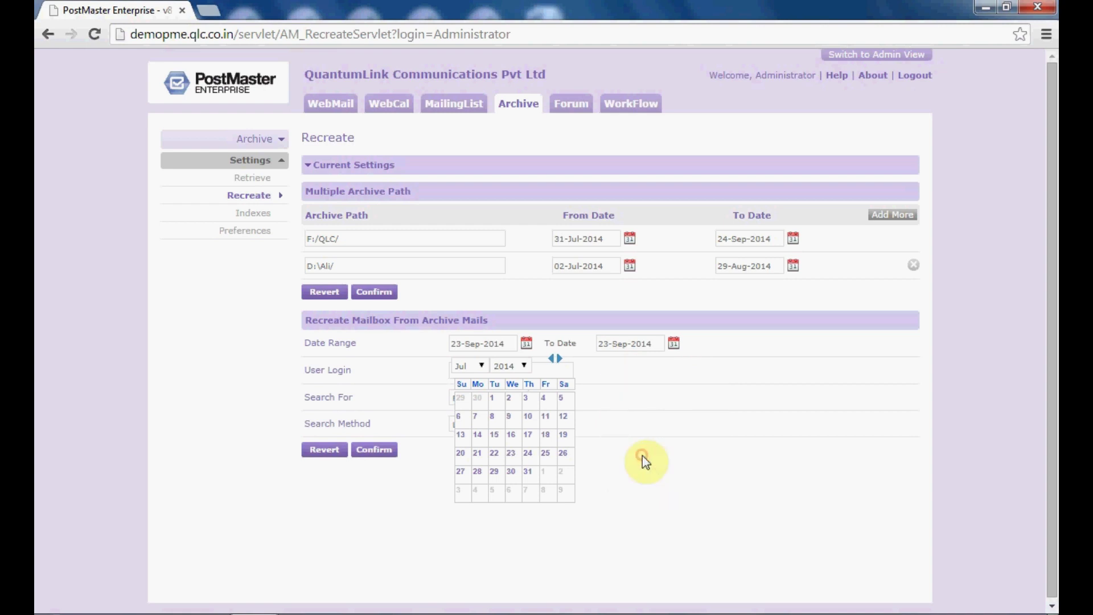
left_click(492, 398)
- Find the admin login's received and sent archived mails, matched by Login+Headers
left_click(499, 369)
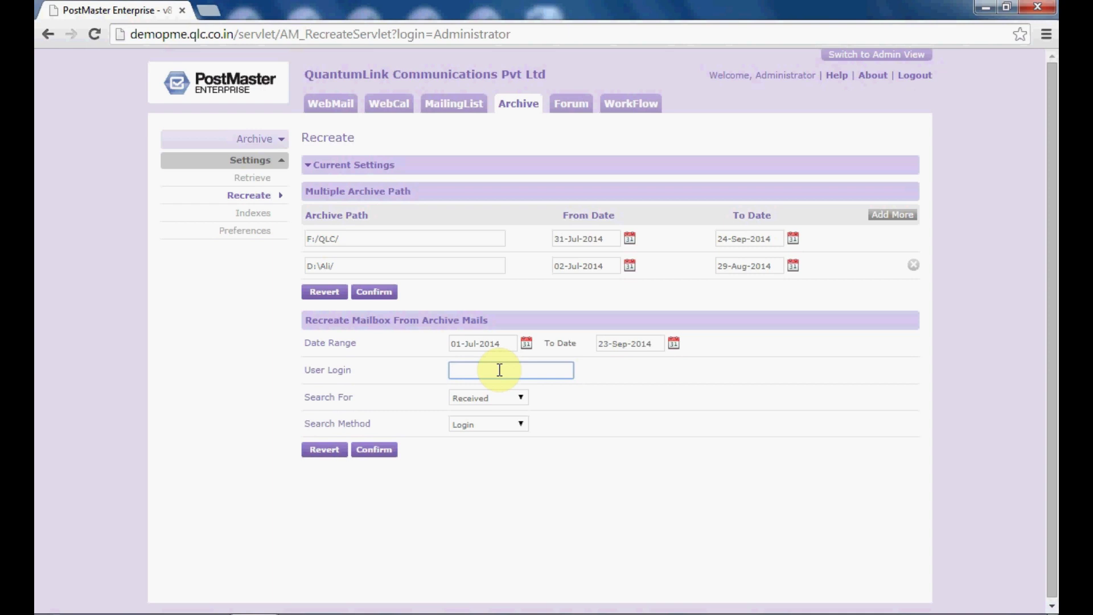
type("qlcadmin")
left_click(503, 398)
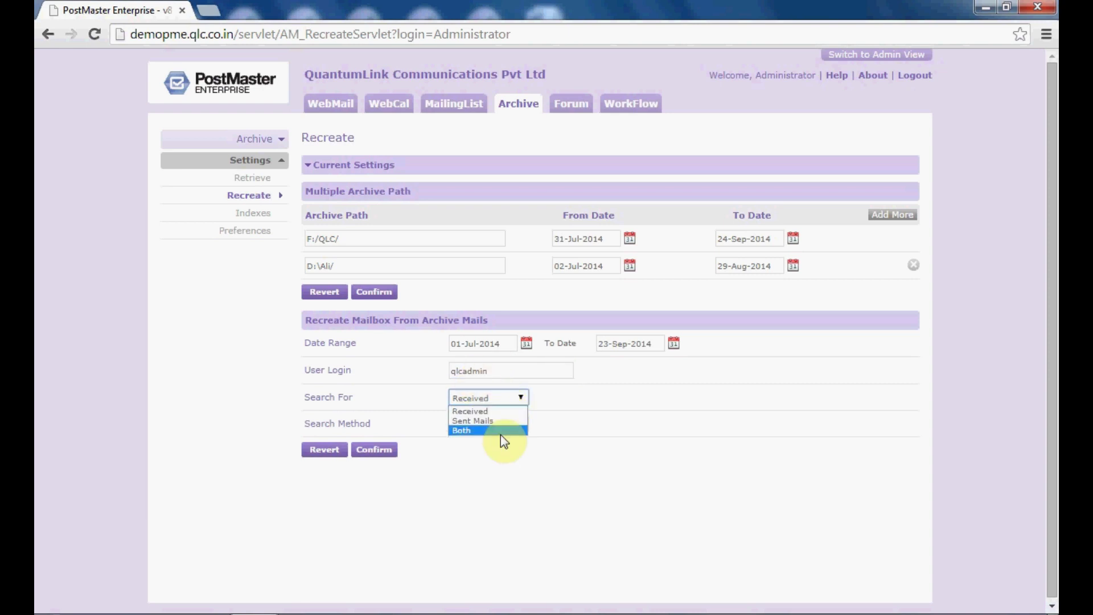
left_click(486, 430)
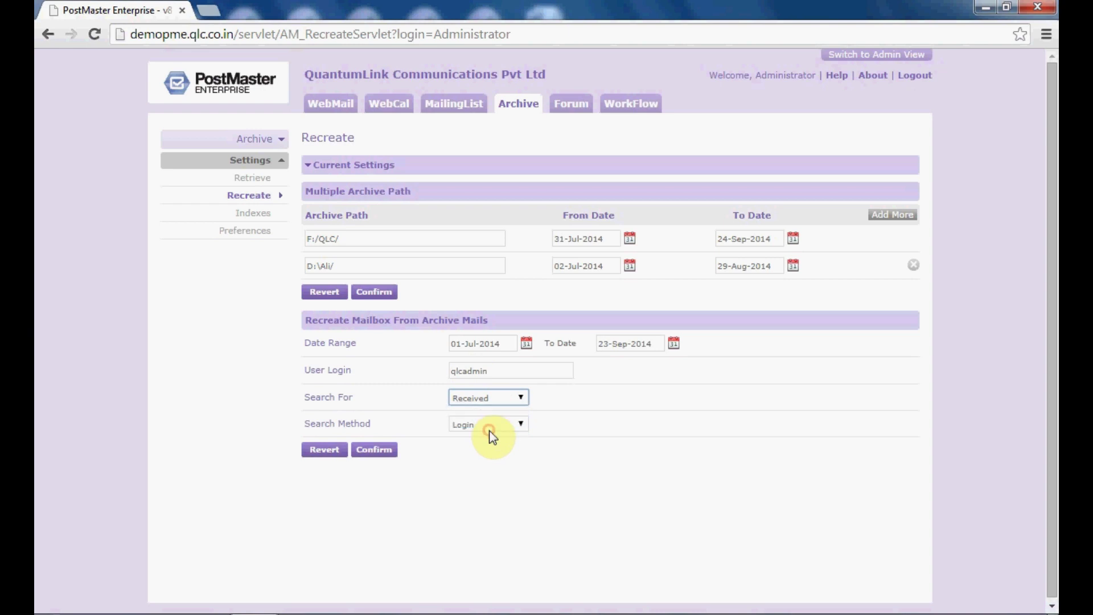
left_click(476, 423)
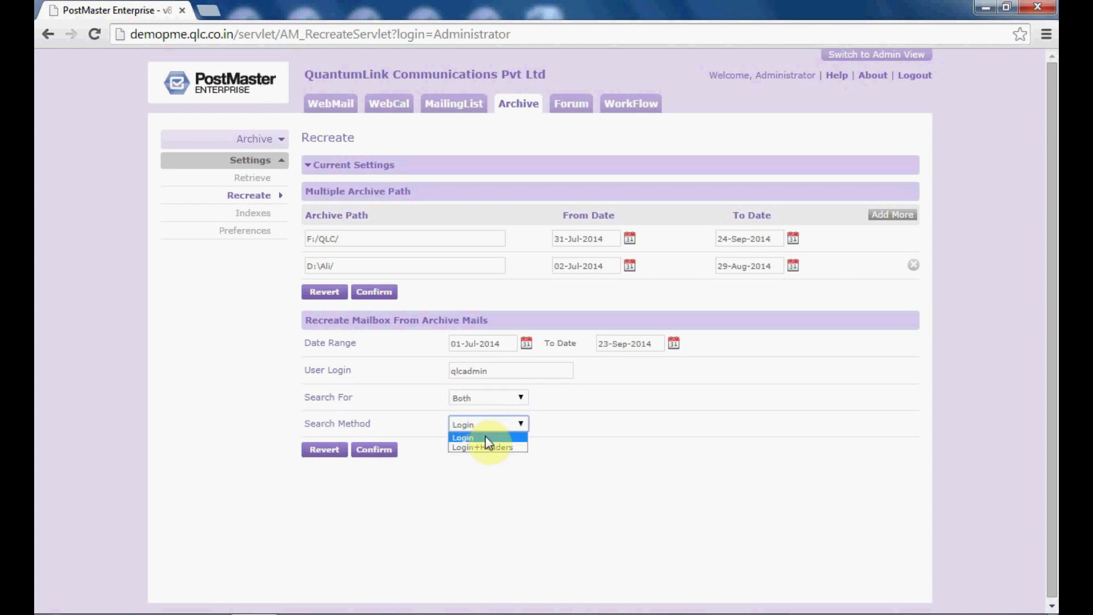
left_click(493, 437)
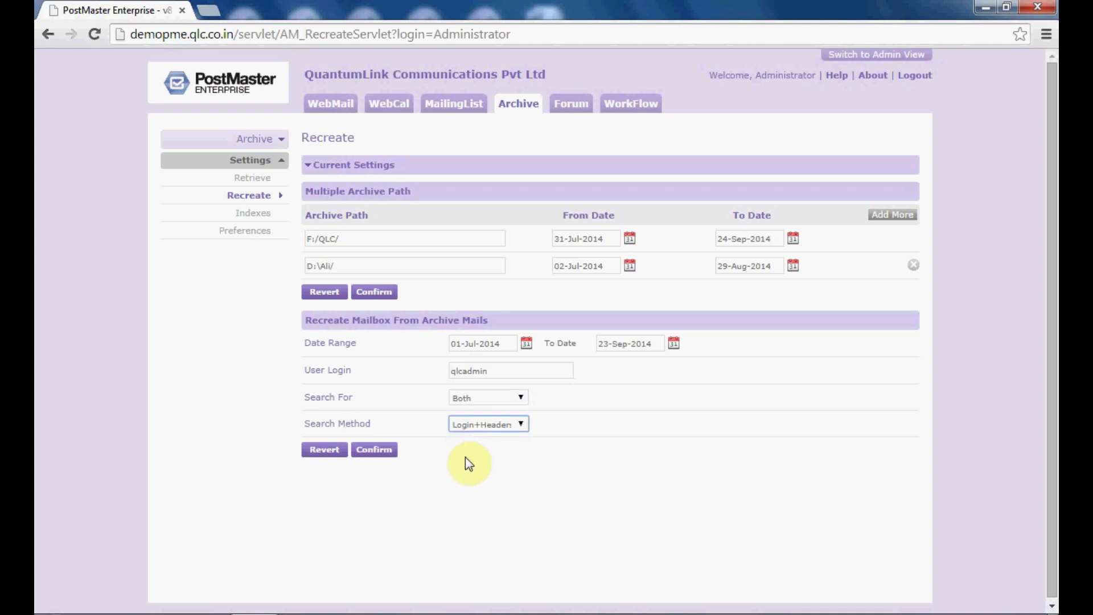
left_click(375, 451)
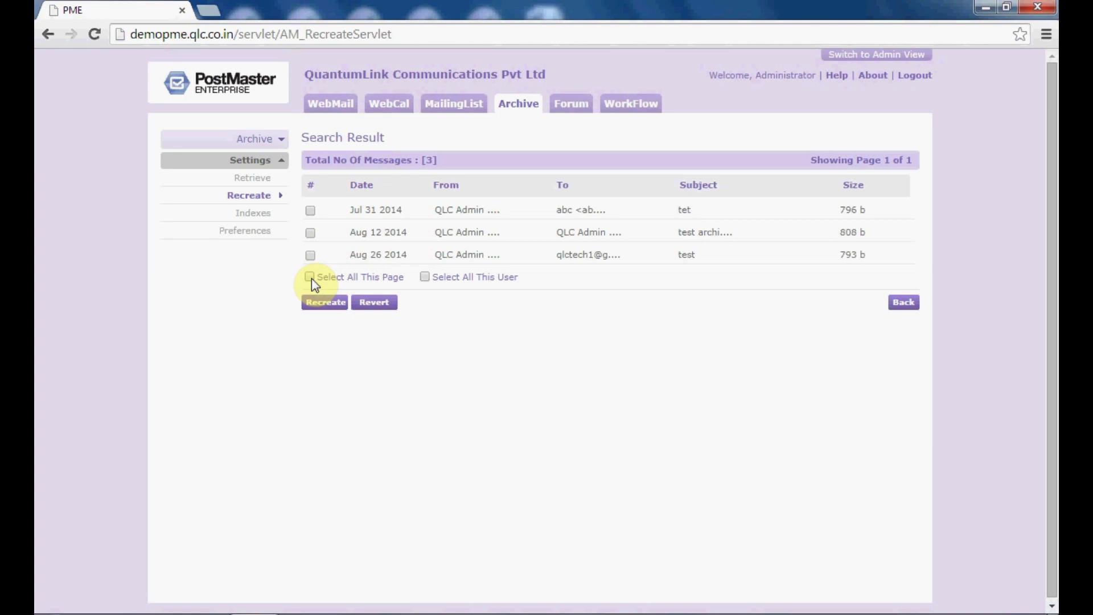
- Select all three listed mails for this user, then view the archive Indexes page
left_click(311, 277)
left_click(425, 278)
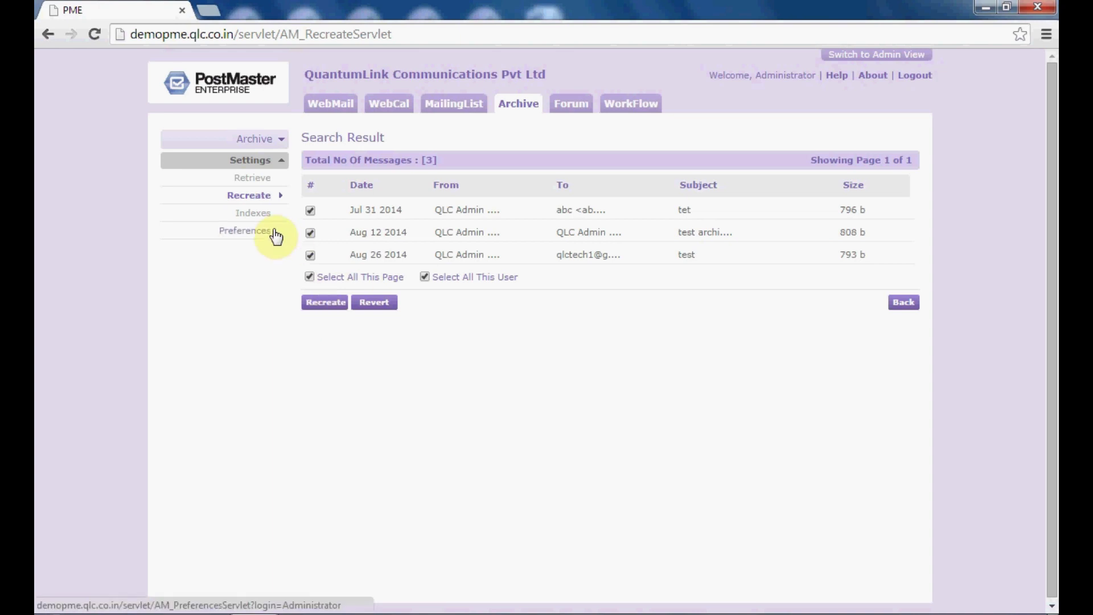
left_click(255, 216)
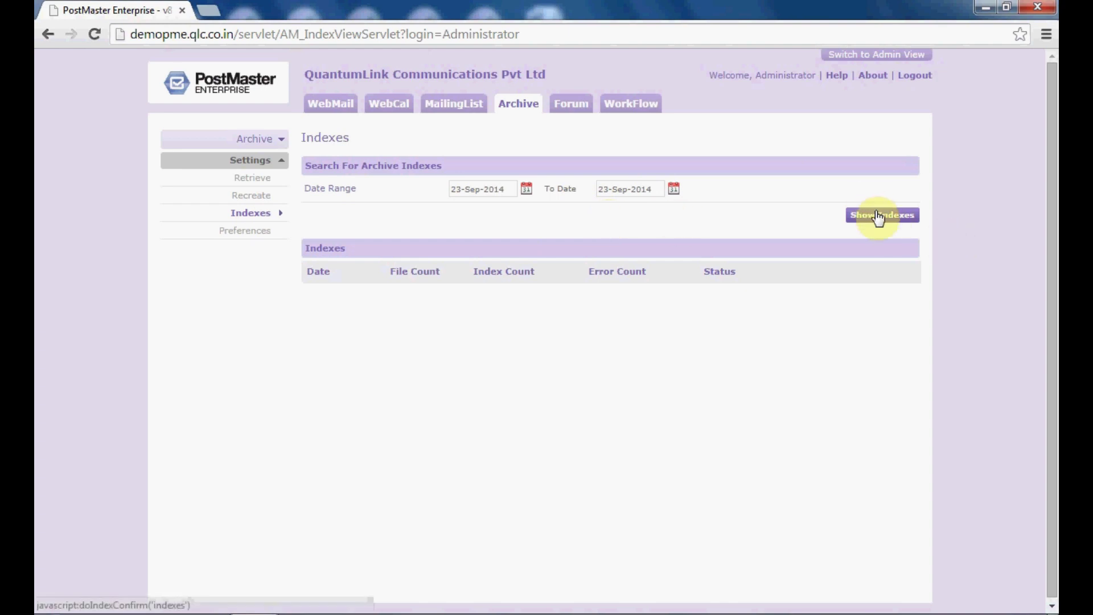
- Save the archive preferences with Inbox kept as the sent mails recreate location
left_click(244, 239)
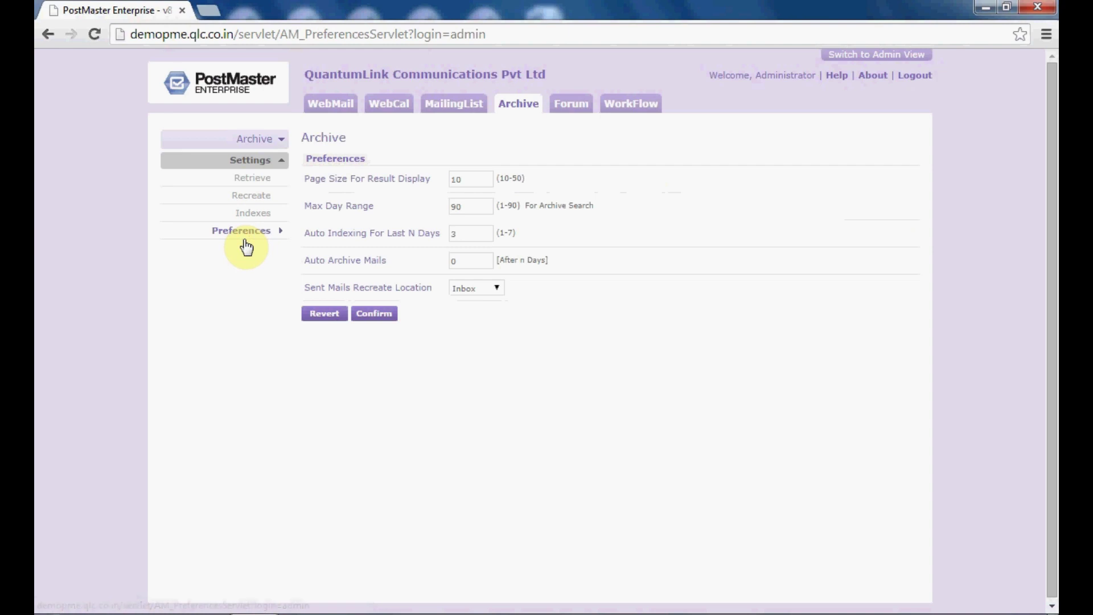
left_click(487, 180)
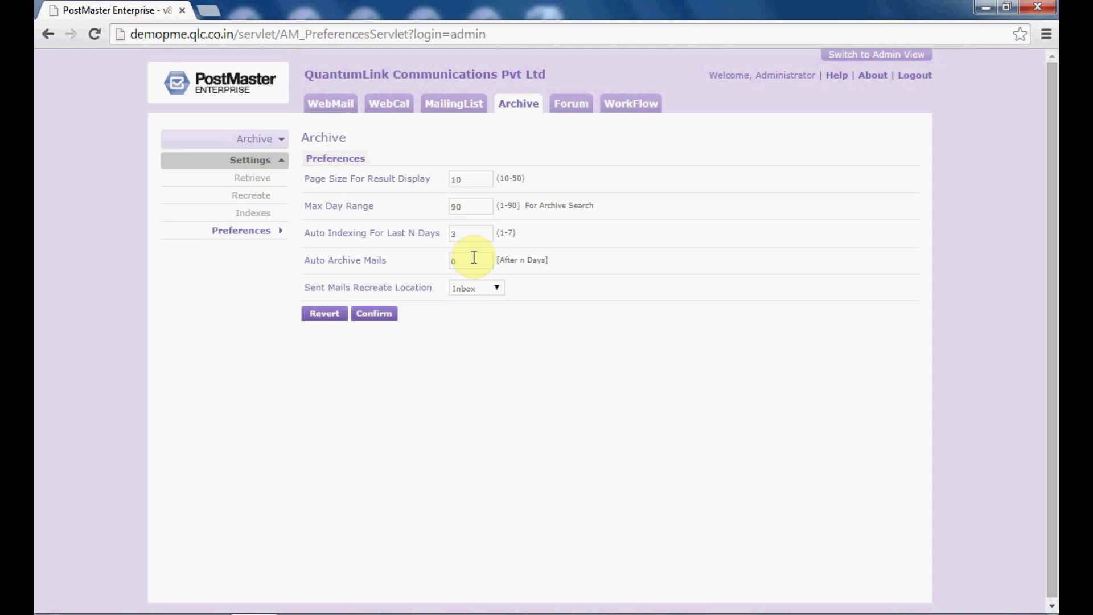
left_click(474, 257)
left_click(484, 293)
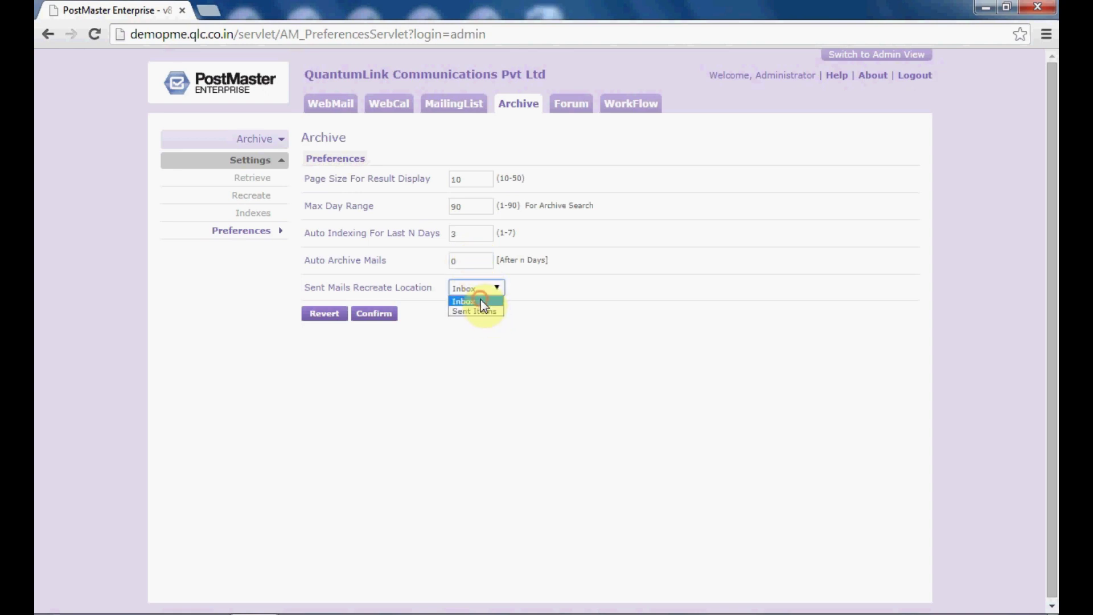
left_click(480, 300)
left_click(380, 315)
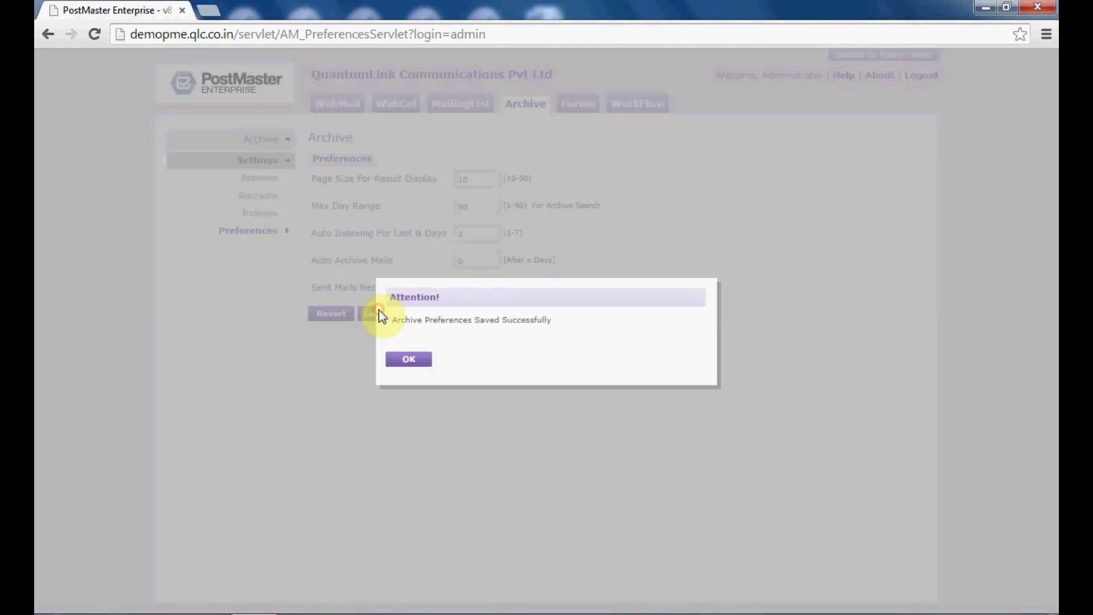
left_click(406, 360)
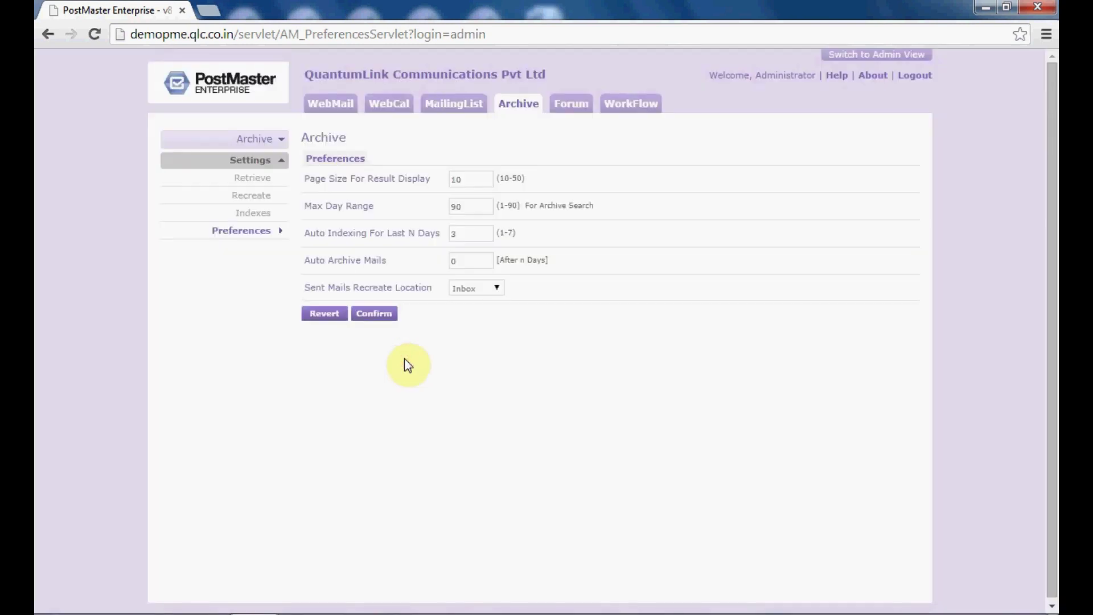